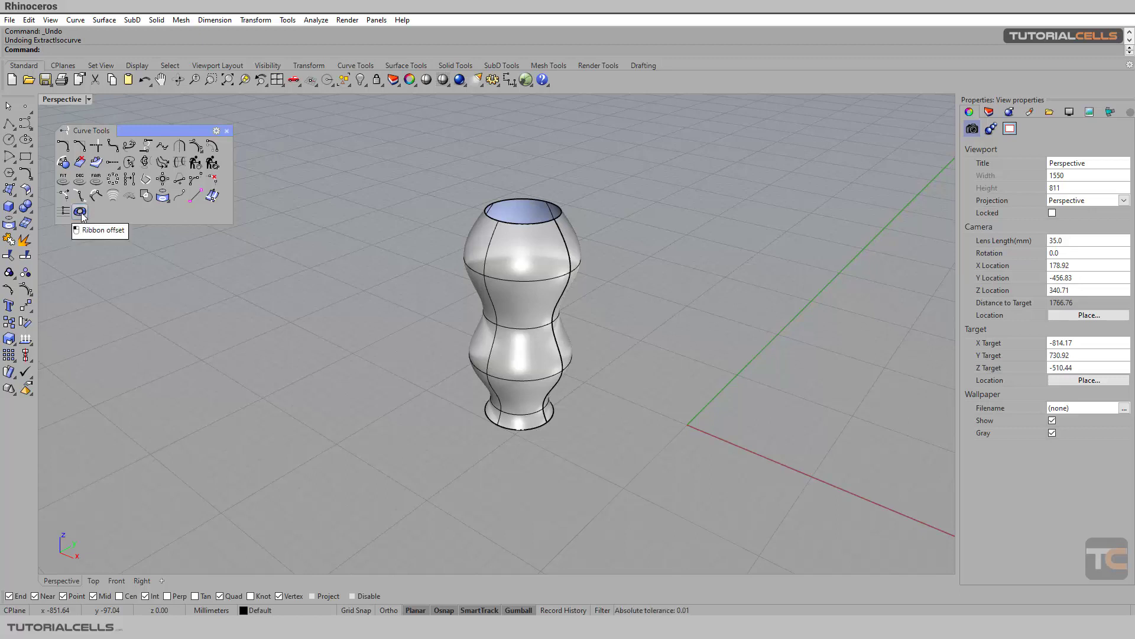
- Open the curve projection tools flyout in the Curve Tools toolbar
click(164, 203)
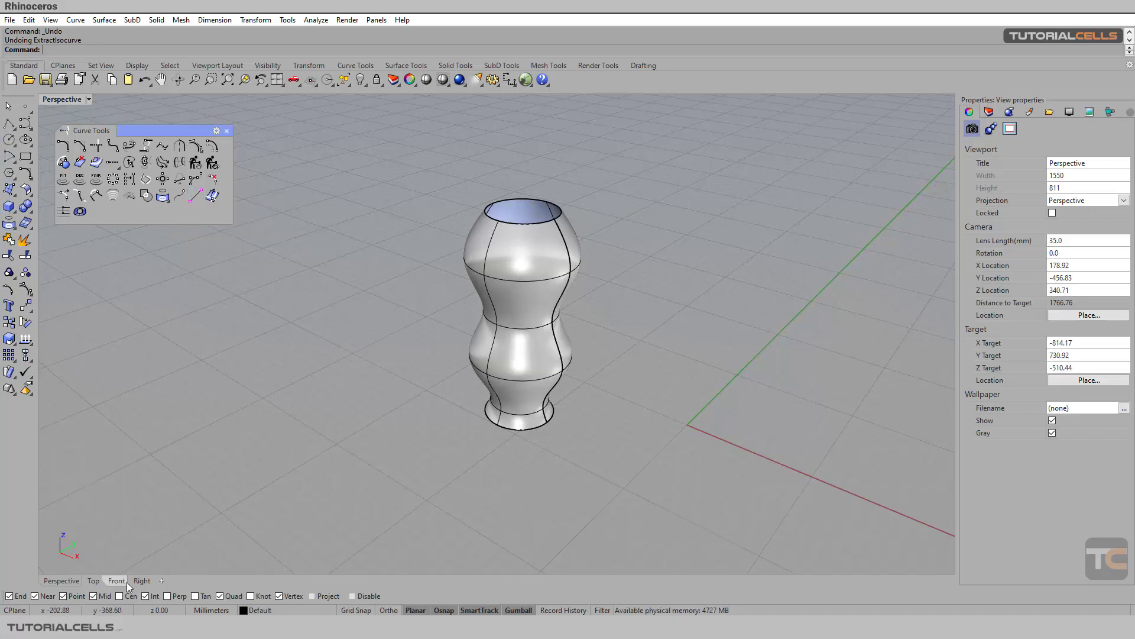
- Draw a six-point S-shaped freeform curve on the ground left of the vase
click(25, 123)
click(169, 263)
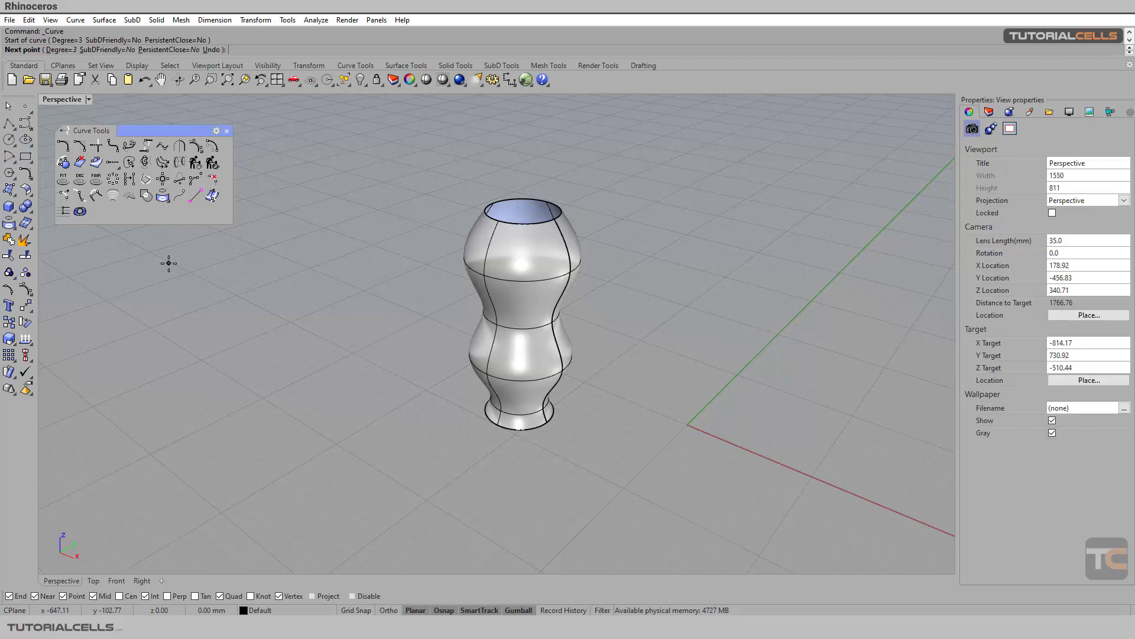
click(244, 264)
click(262, 371)
click(190, 470)
click(310, 385)
key(Return)
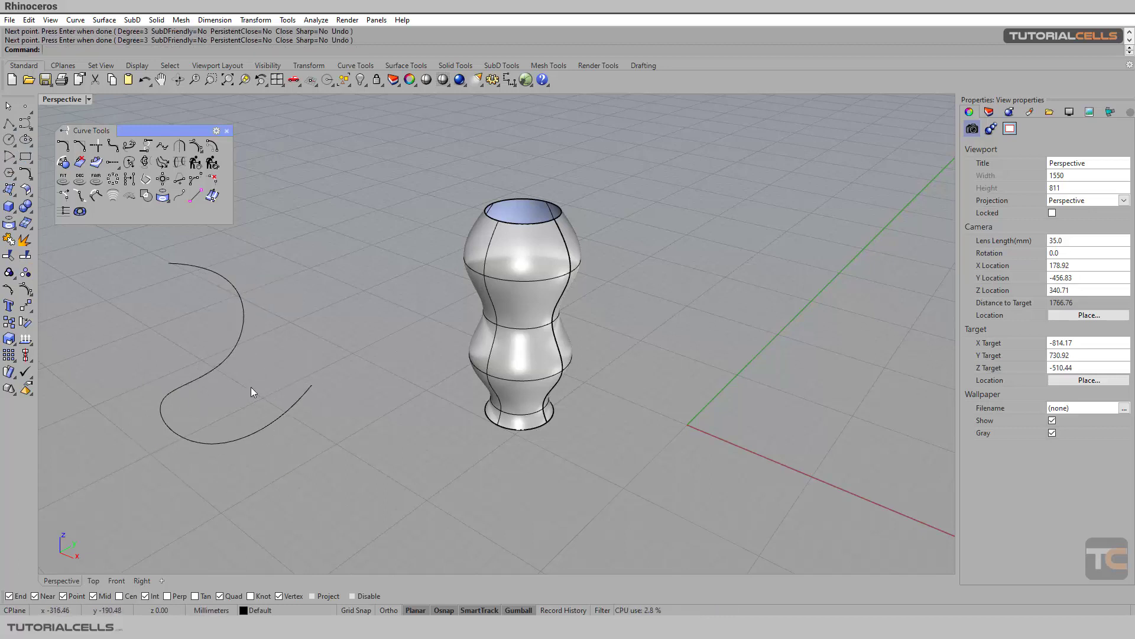
mouse_move(252, 391)
right_down()
mouse_move(253, 375)
mouse_move(280, 377)
right_up()
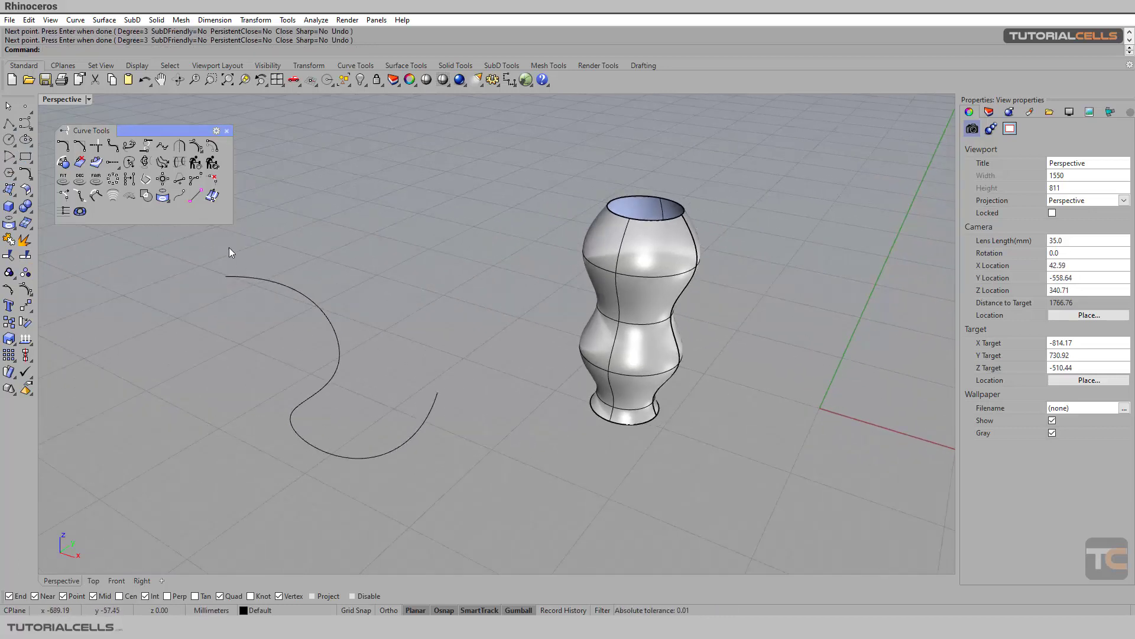
- Display the S-curve's start and end points with ShowEnds, then close the readout
click(196, 195)
click(267, 281)
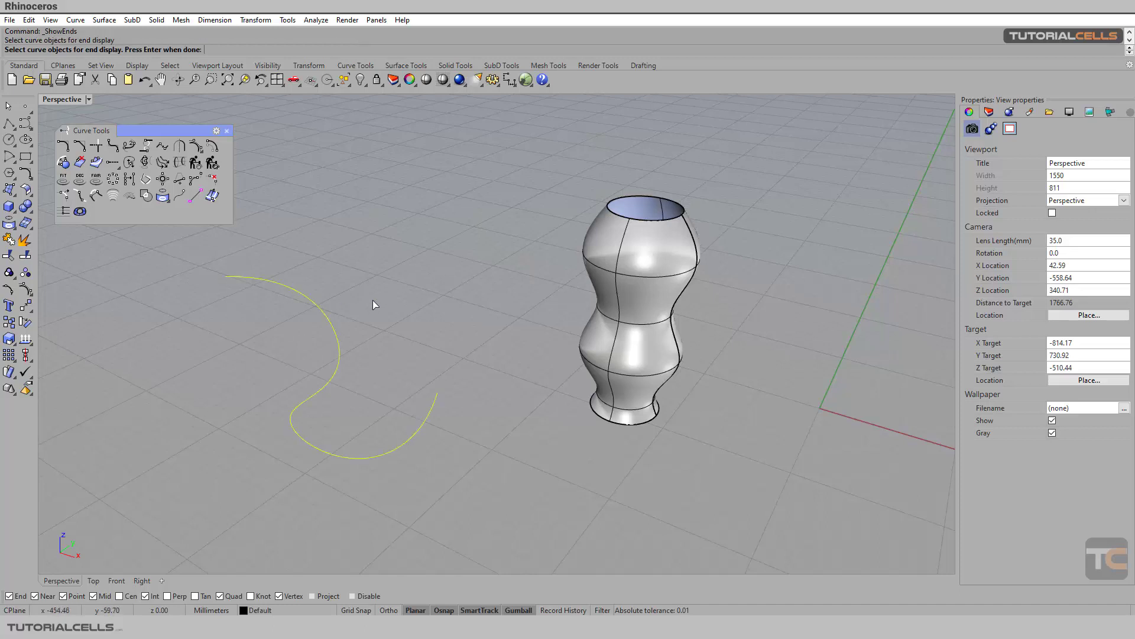
key(Return)
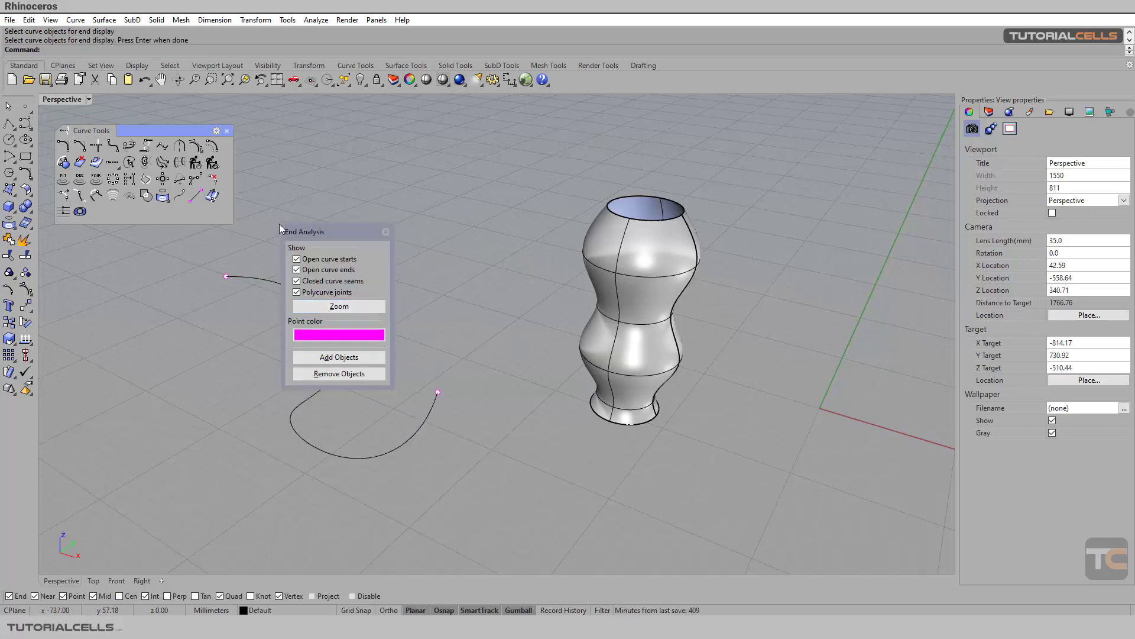
drag(301, 232, 397, 156)
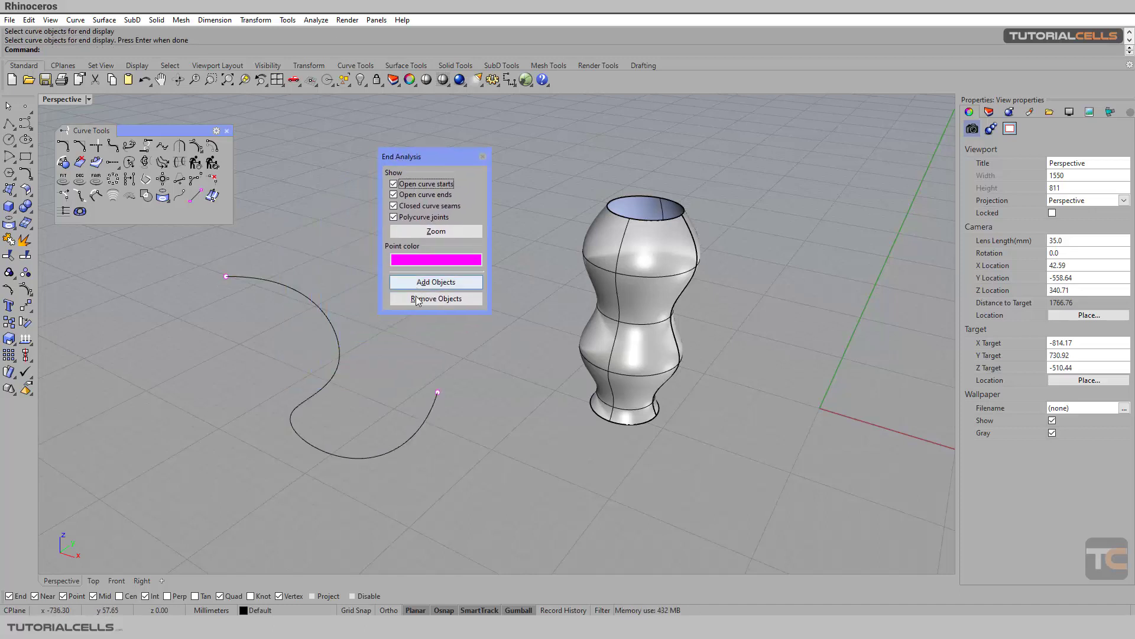
drag(448, 149, 462, 134)
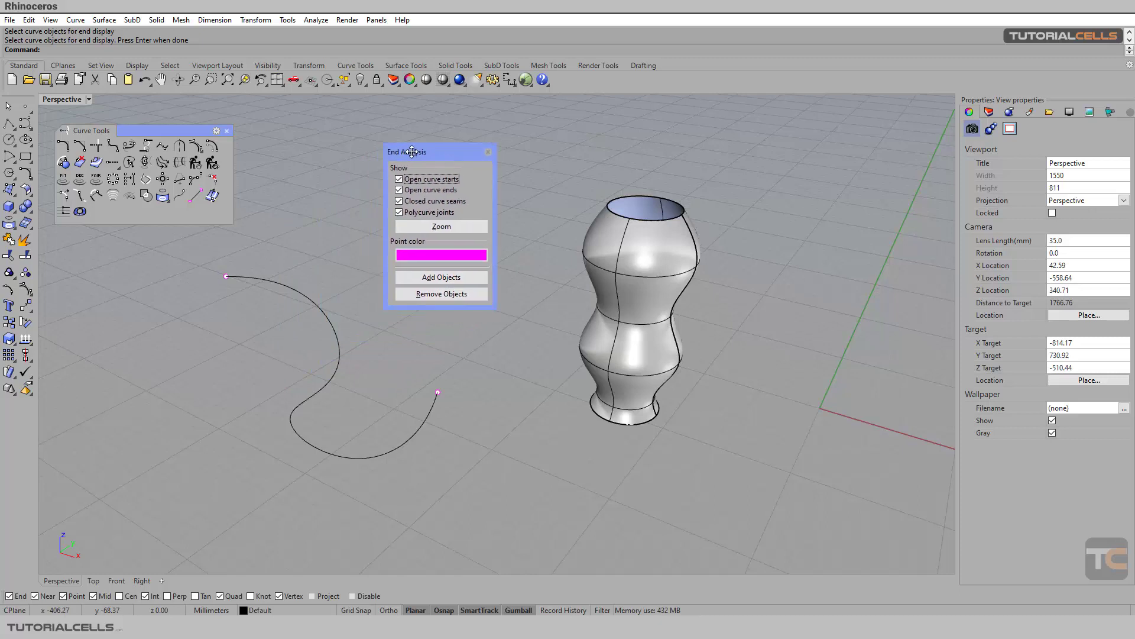
click(496, 143)
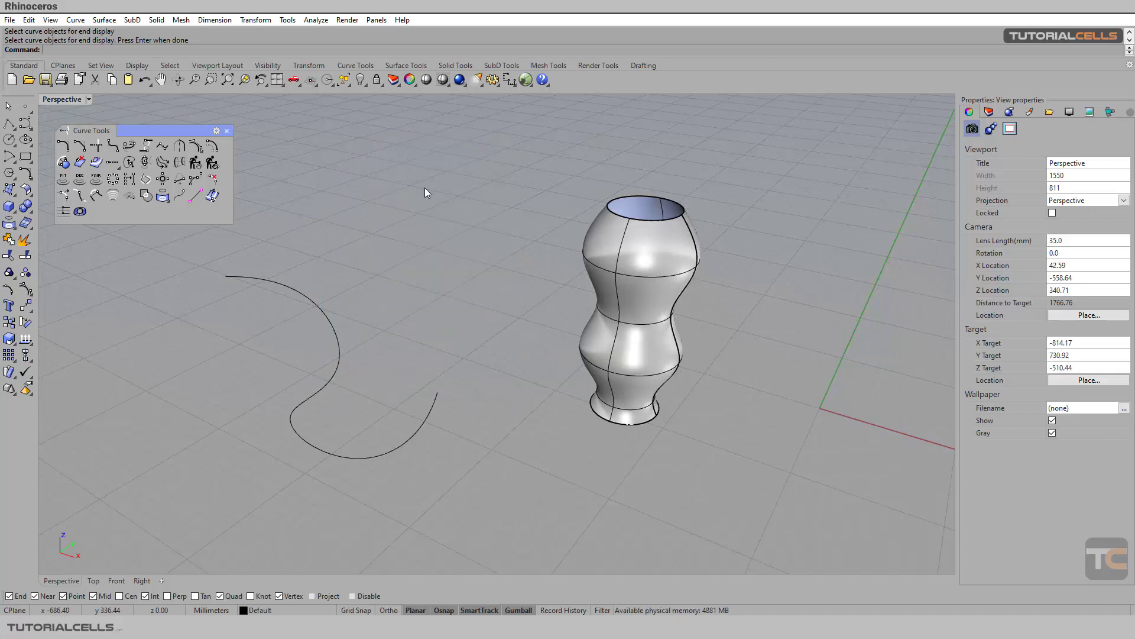
- Mark the S-curve's start point with CrvStart, then undo the marker
click(184, 200)
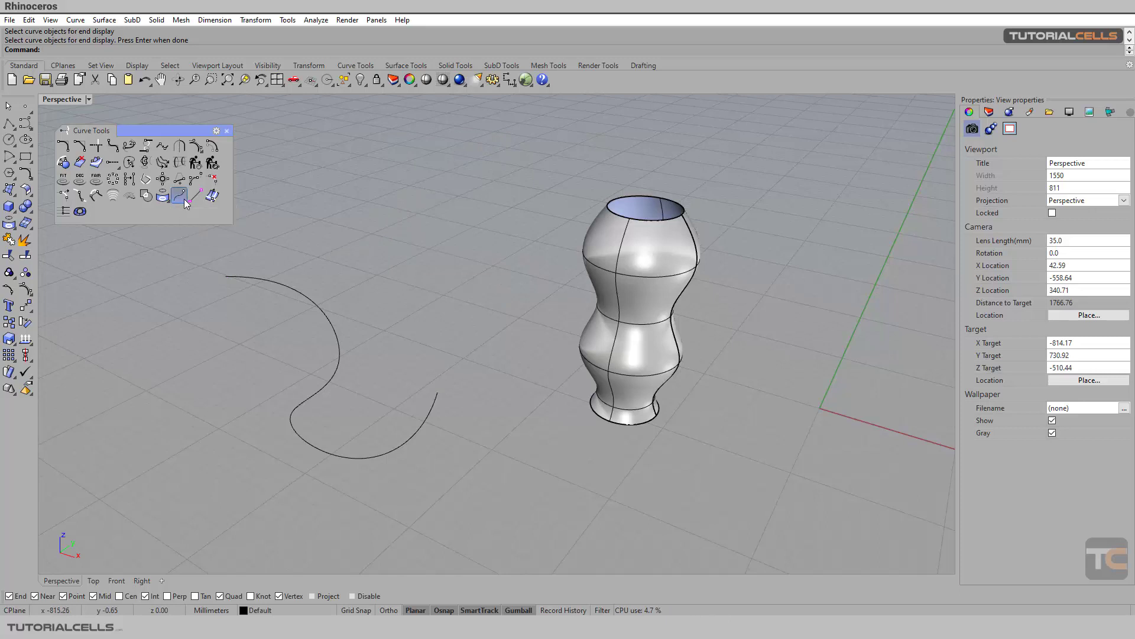
click(242, 278)
key(Return)
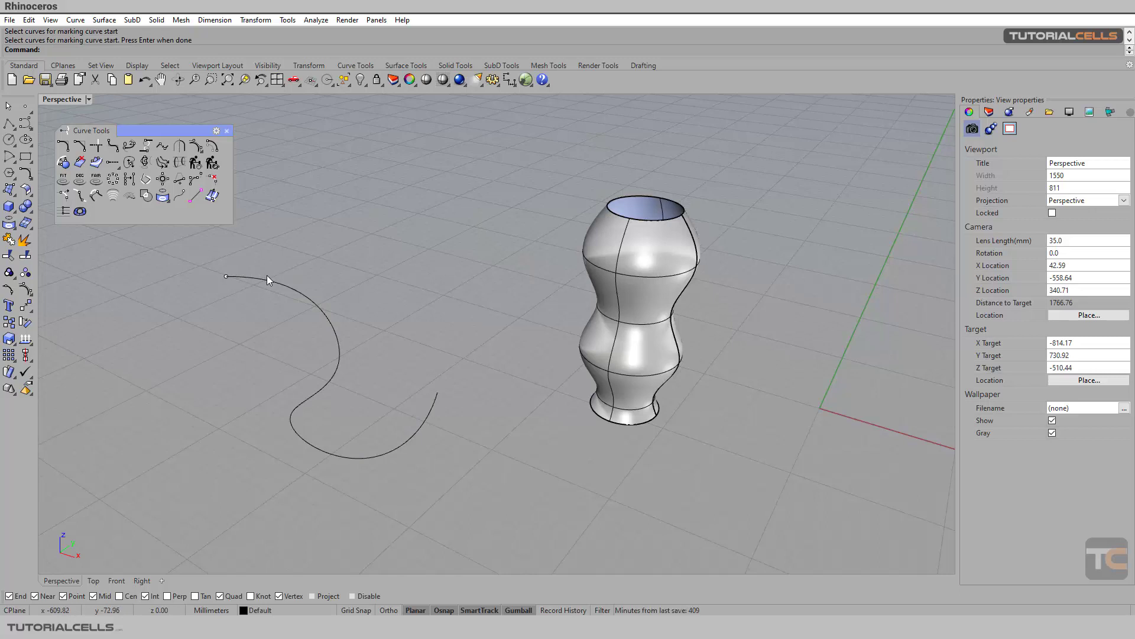
key(ctrl+z)
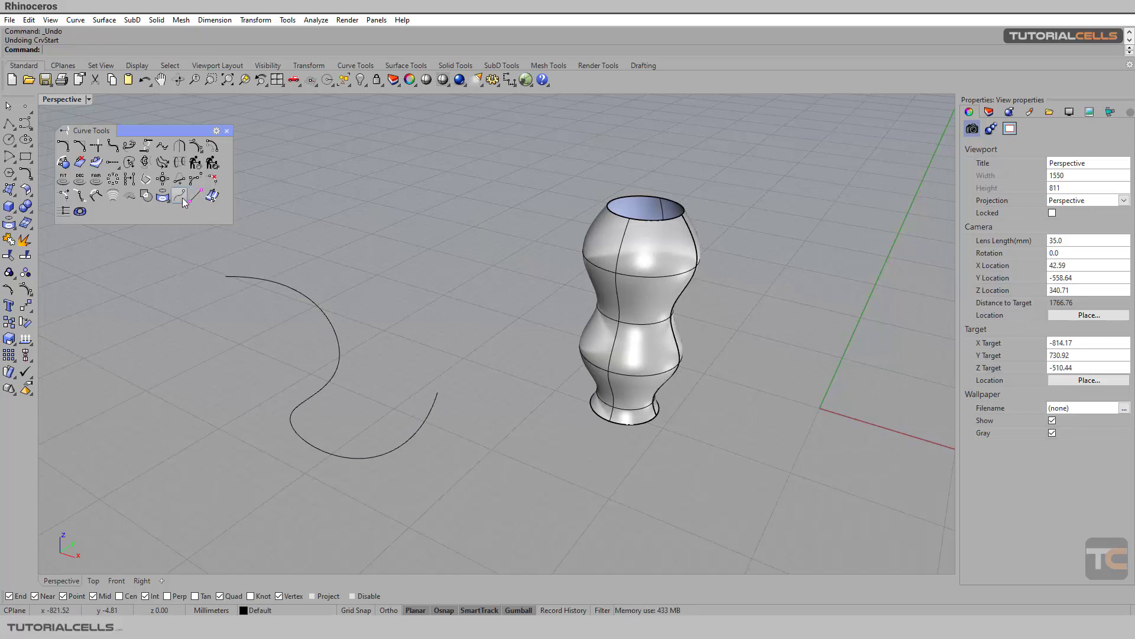
- Place a point marker at the S-curve's end with CrvEnd
right_click(182, 199)
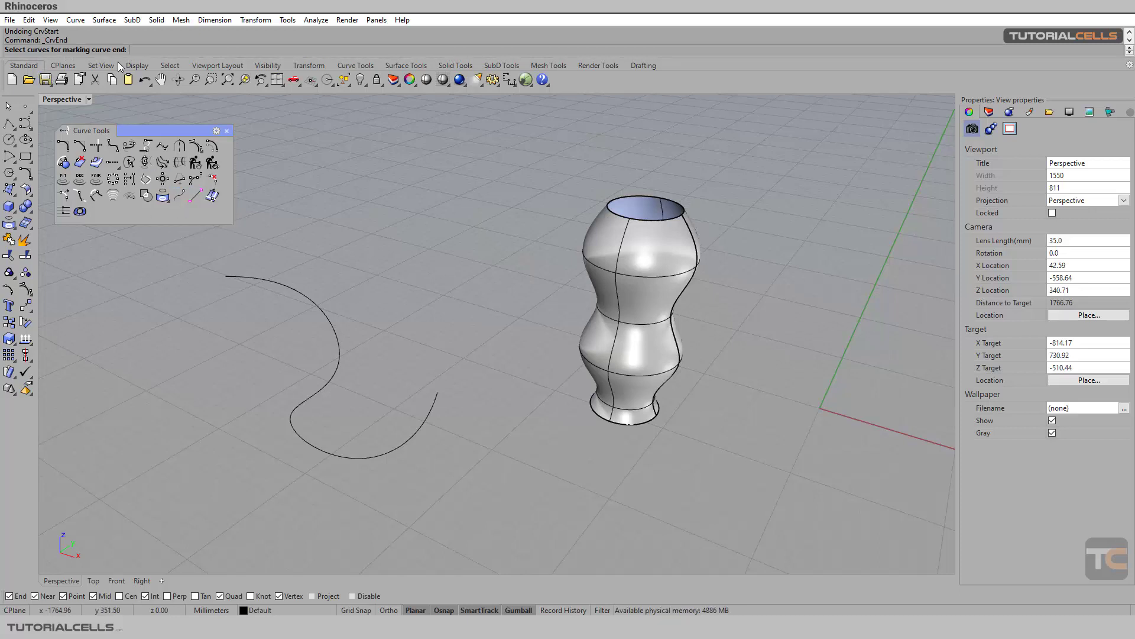
click(318, 295)
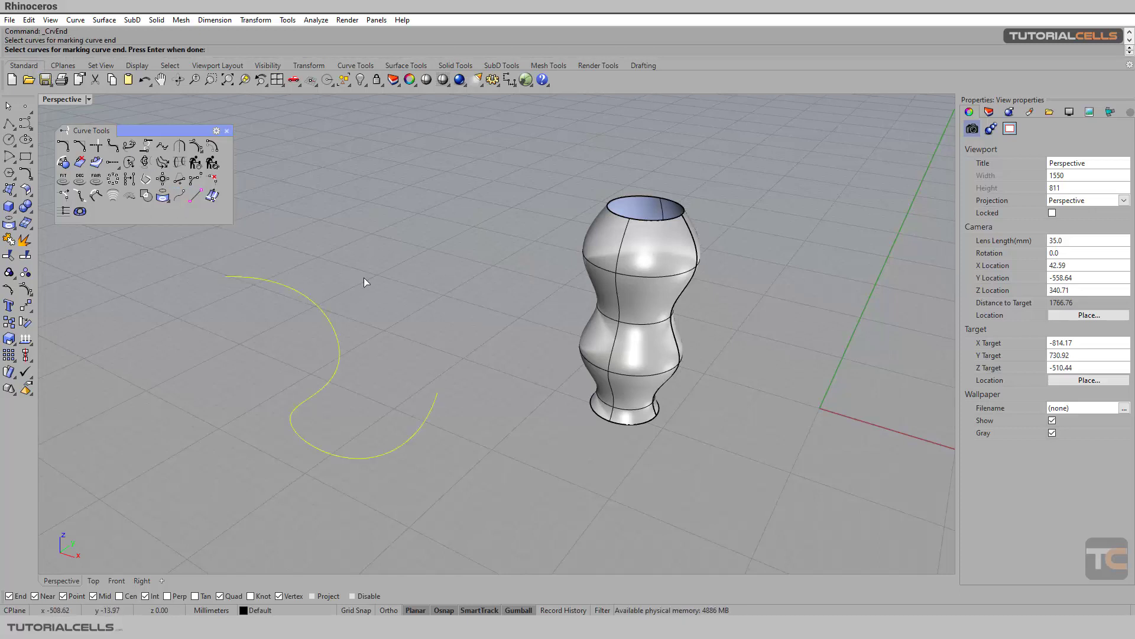
key(Return)
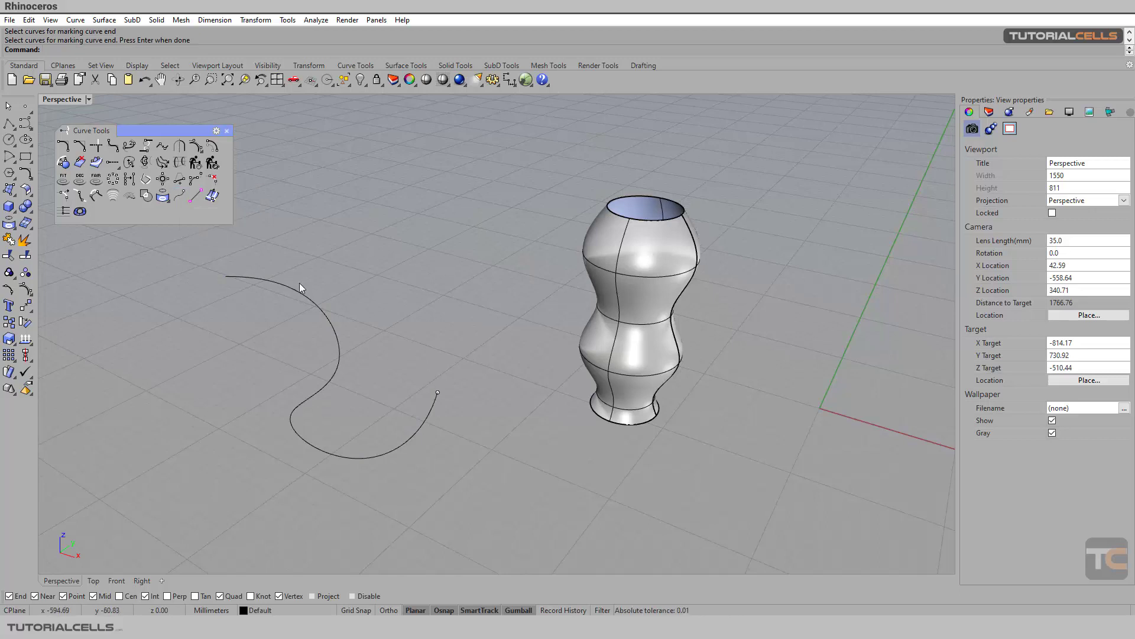
click(428, 405)
click(190, 250)
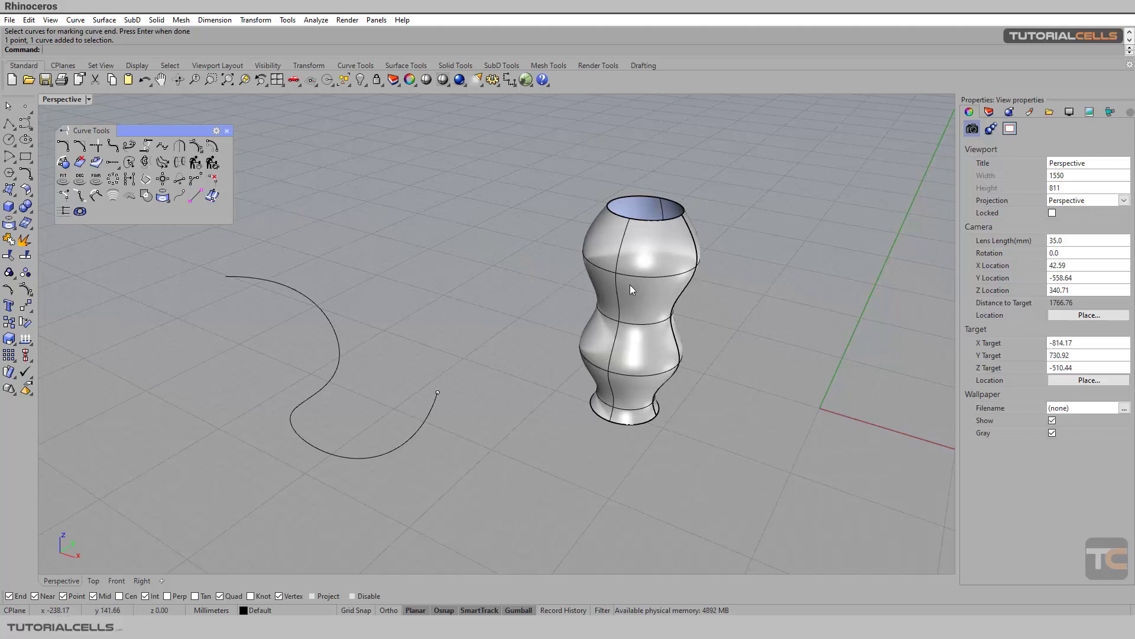
right_drag(630, 285, 569, 279)
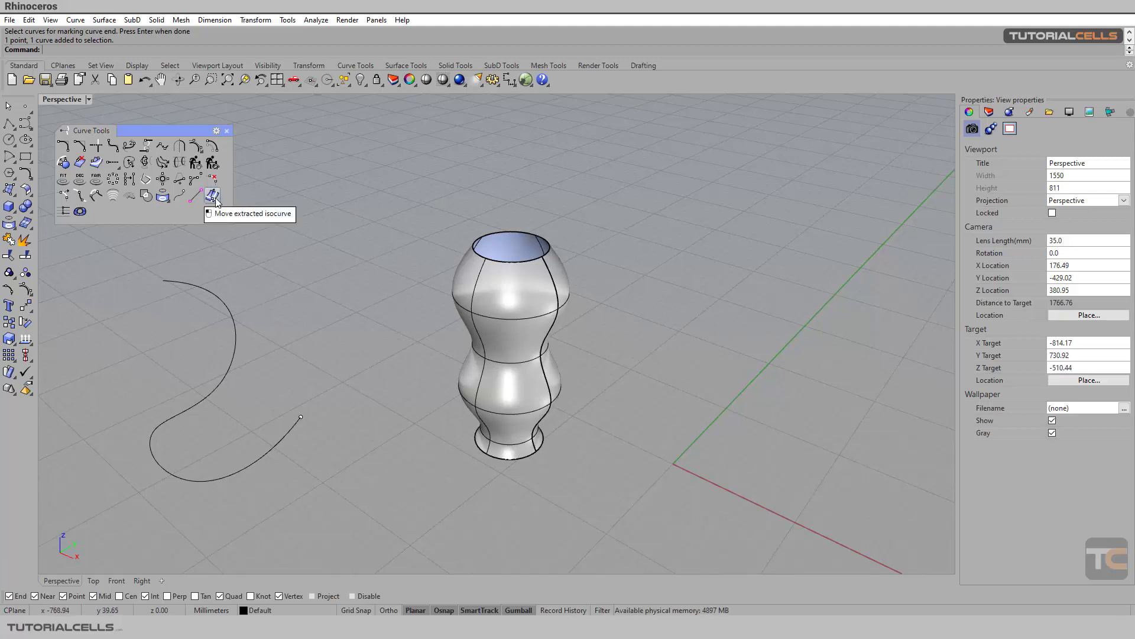
click(17, 229)
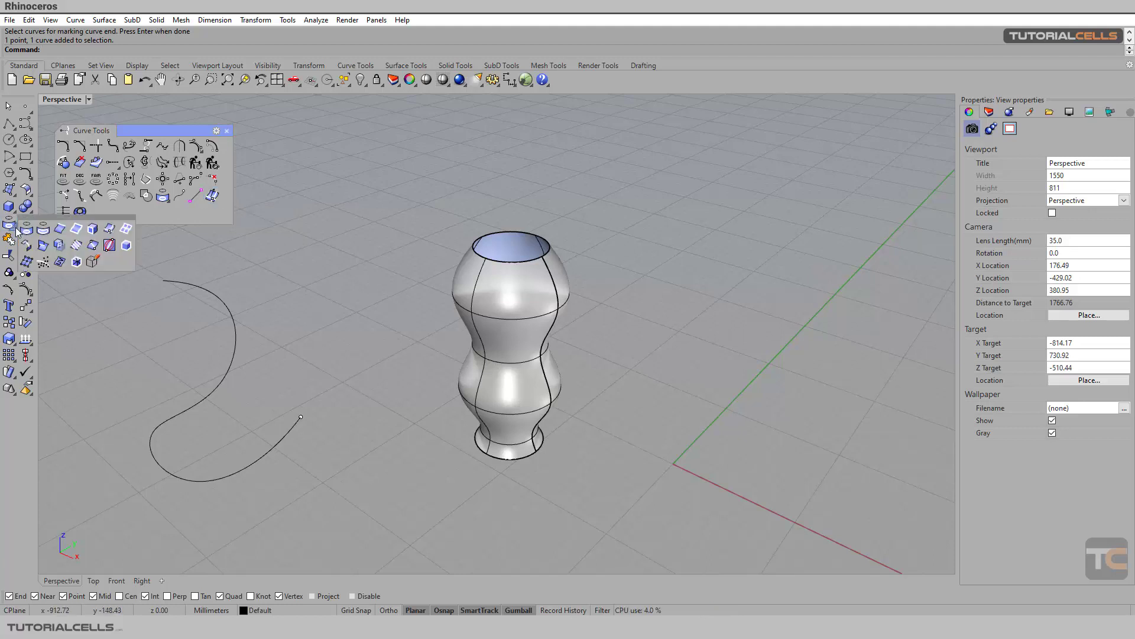
click(111, 232)
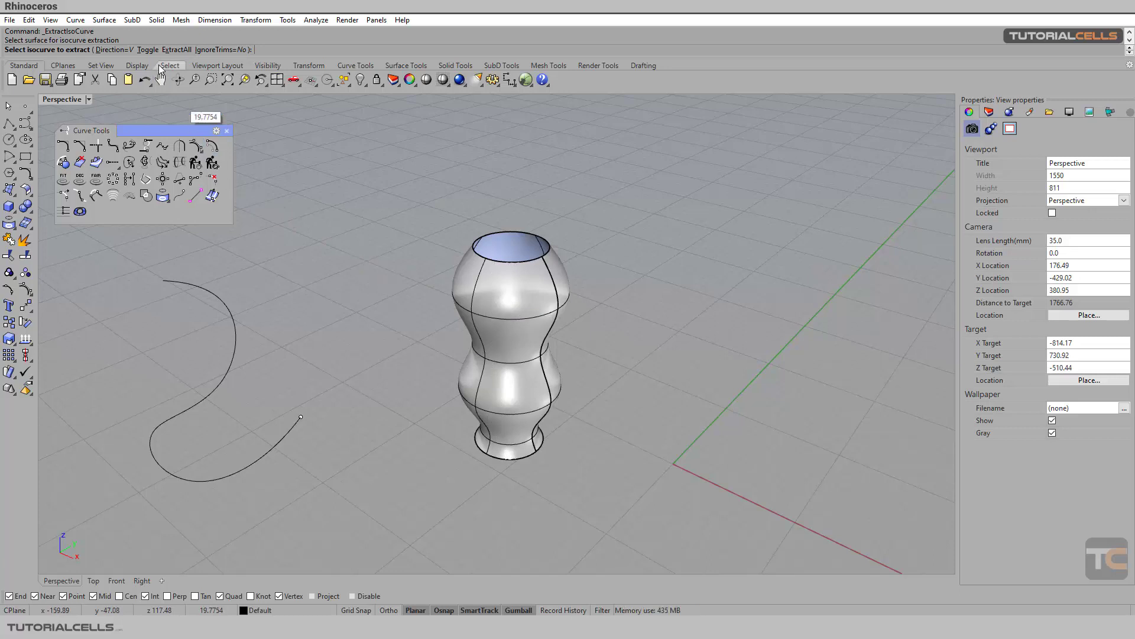
click(148, 50)
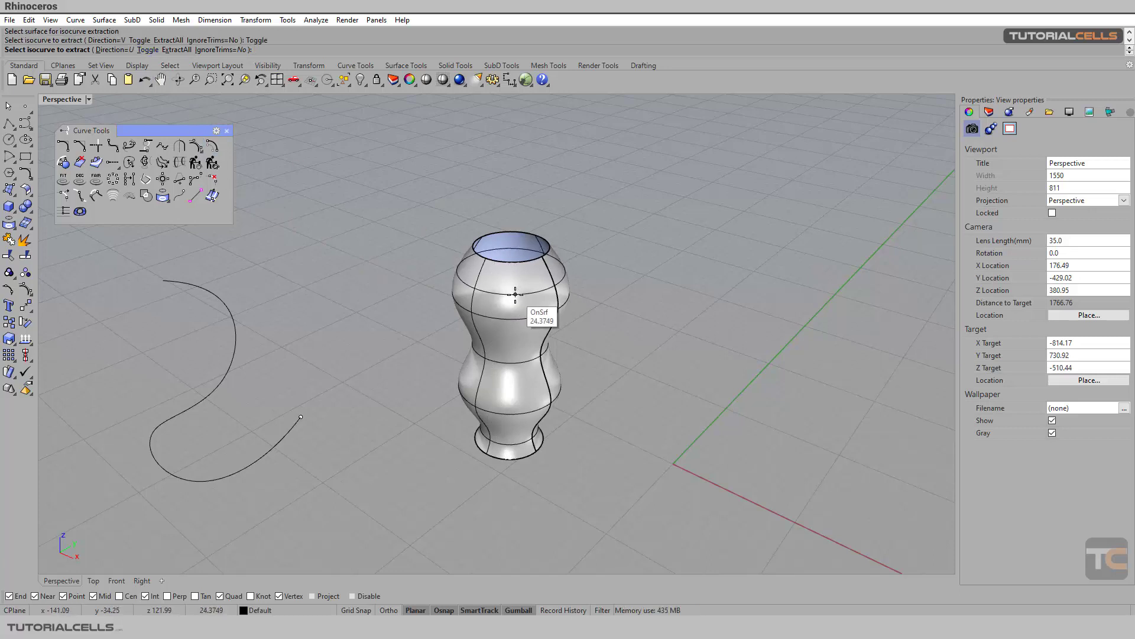
click(514, 316)
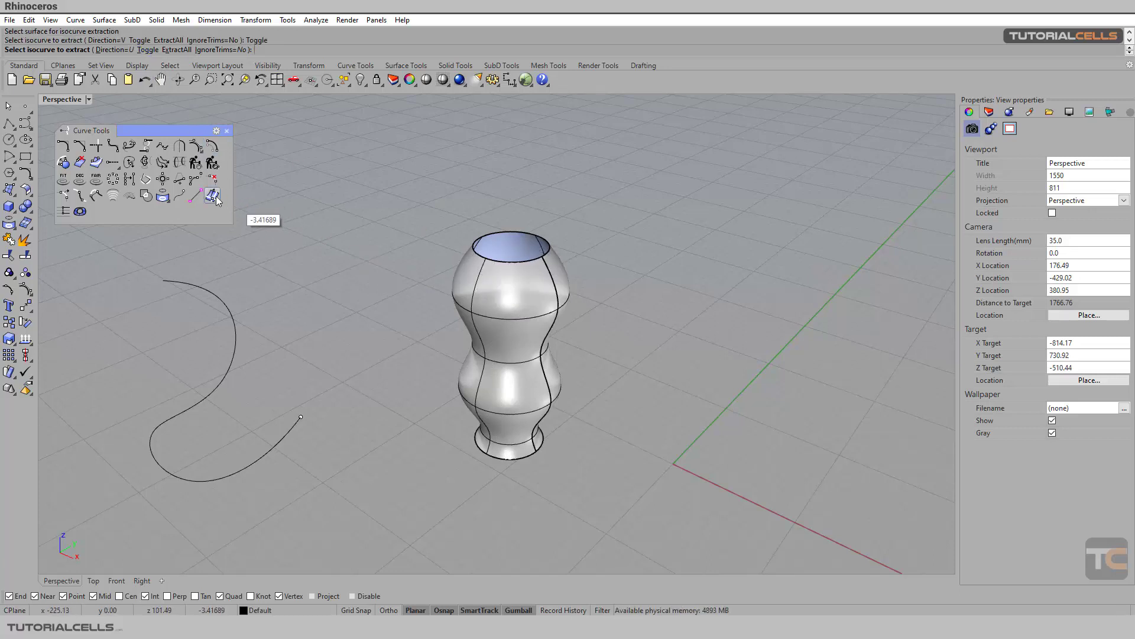
key(Return)
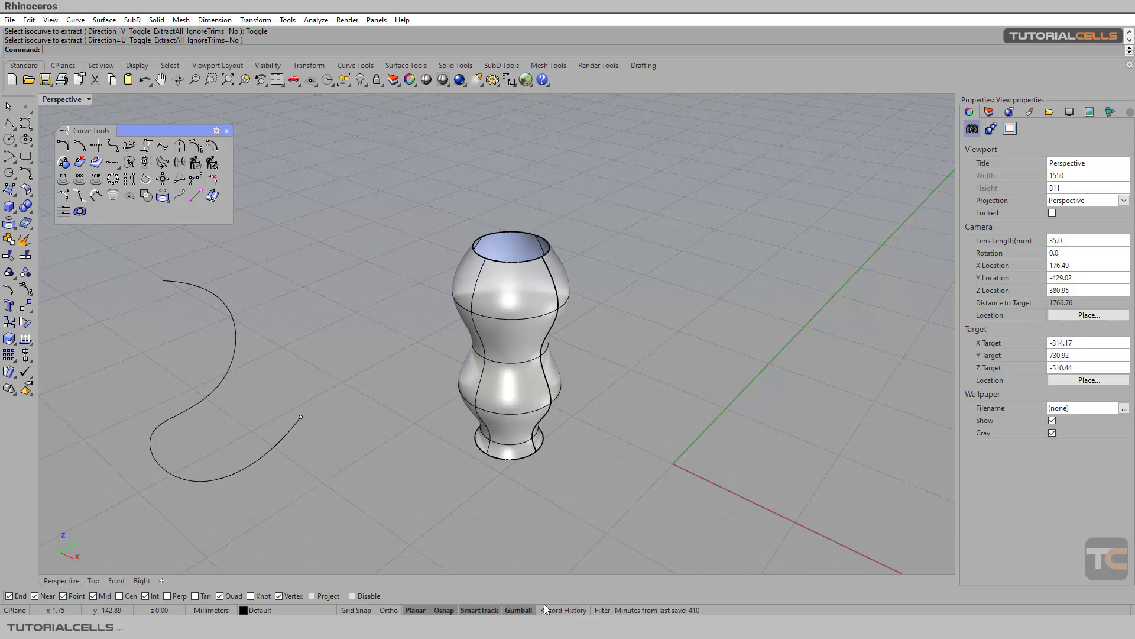
- With history recording on, extract a horizontal isocurve ring near the vase's shoulder
click(550, 609)
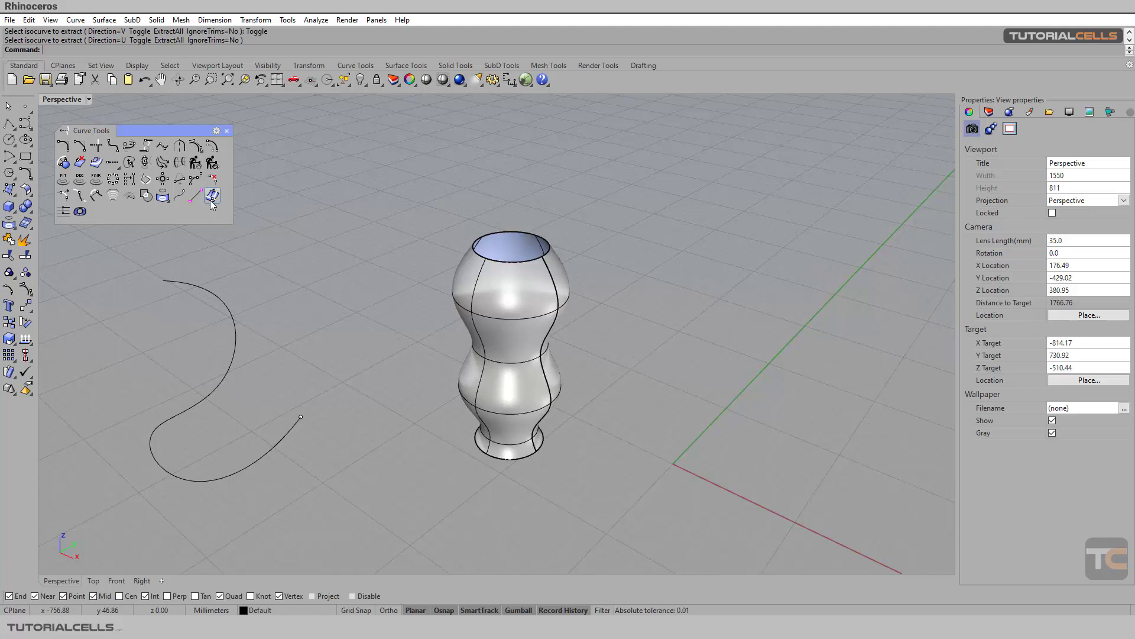
click(16, 228)
click(111, 240)
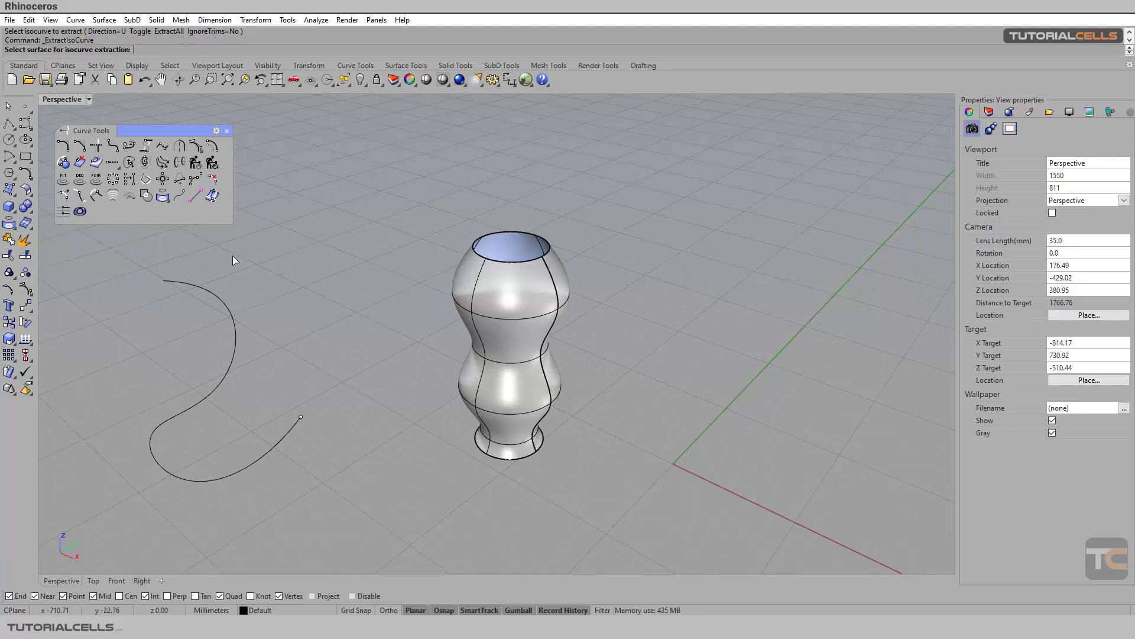
click(510, 298)
click(510, 293)
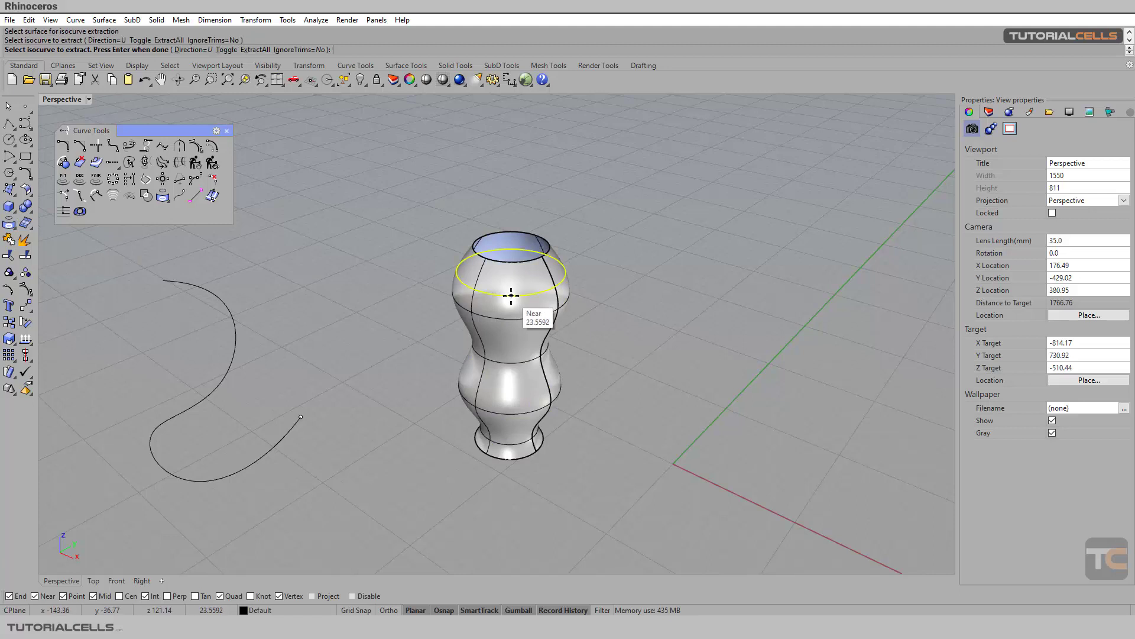
key(Return)
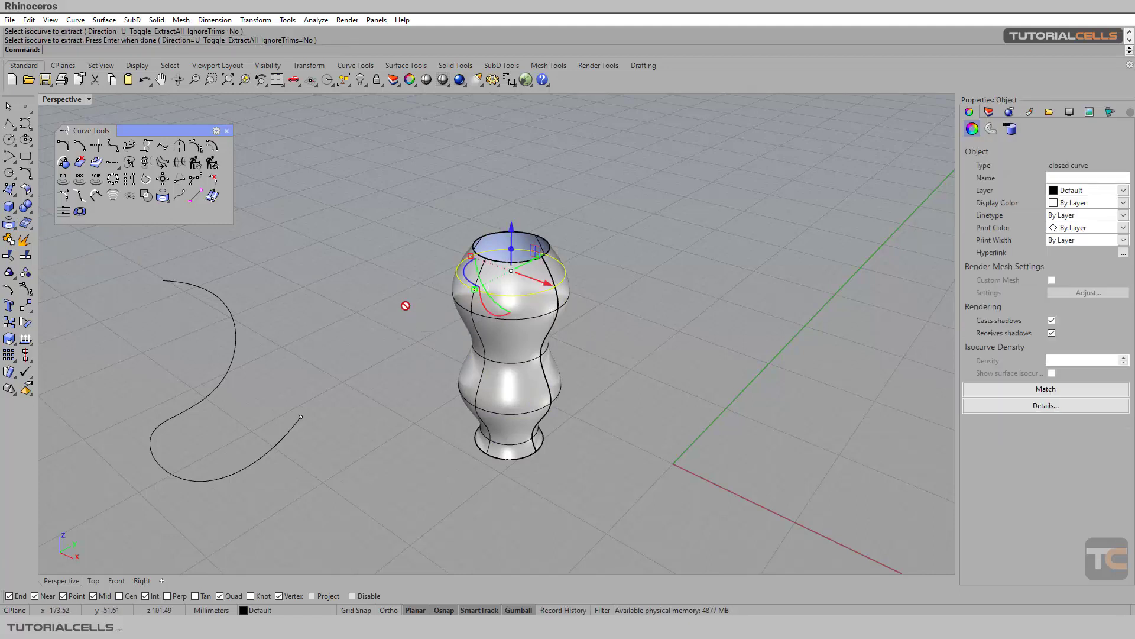
key(Escape)
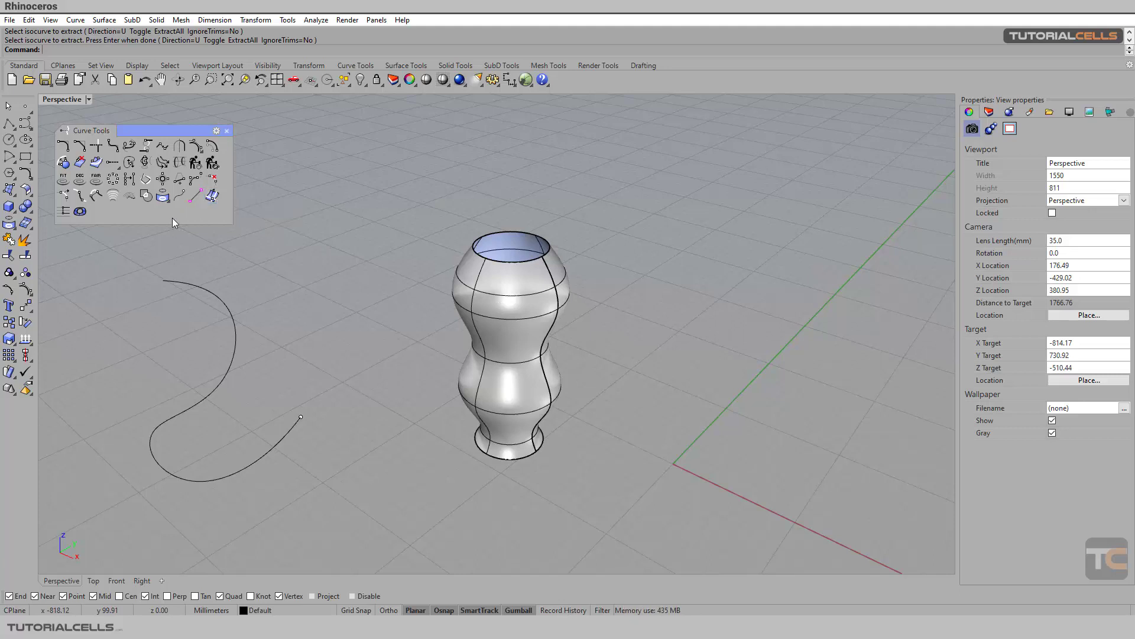
click(15, 231)
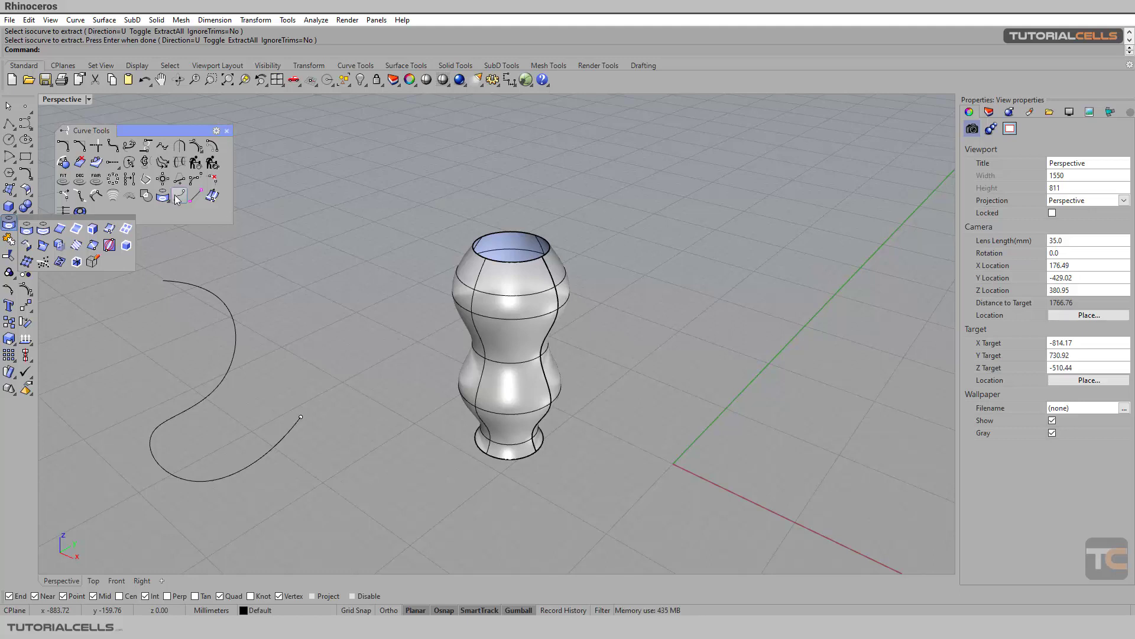
- Slide the extracted isocurve down to the lower bulge, then back up the vase
click(213, 196)
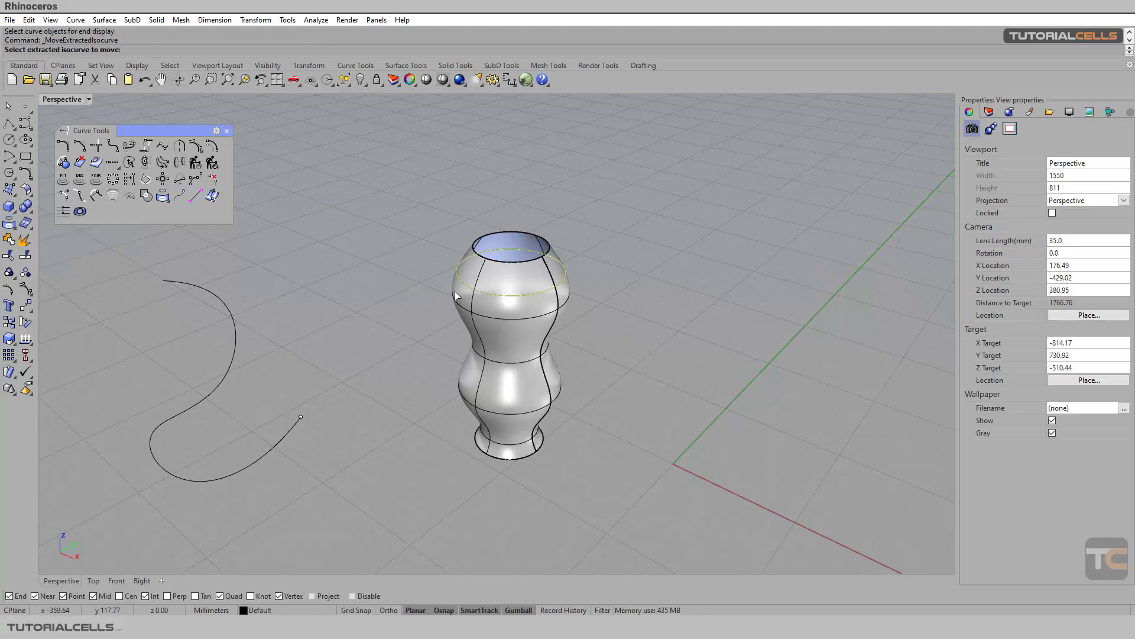
click(560, 288)
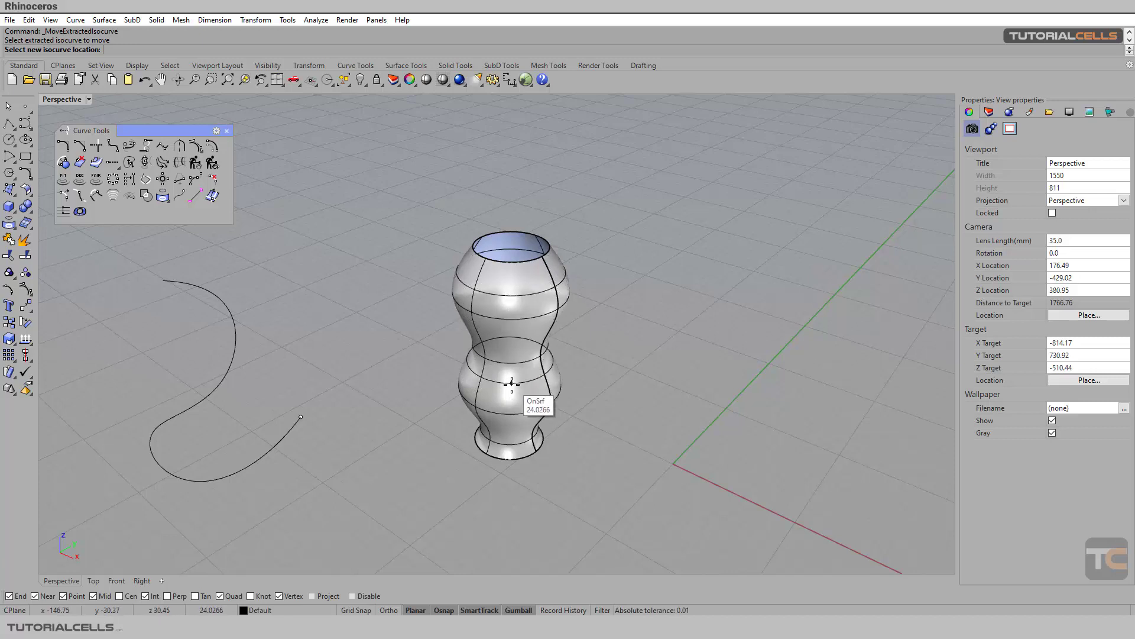
click(506, 385)
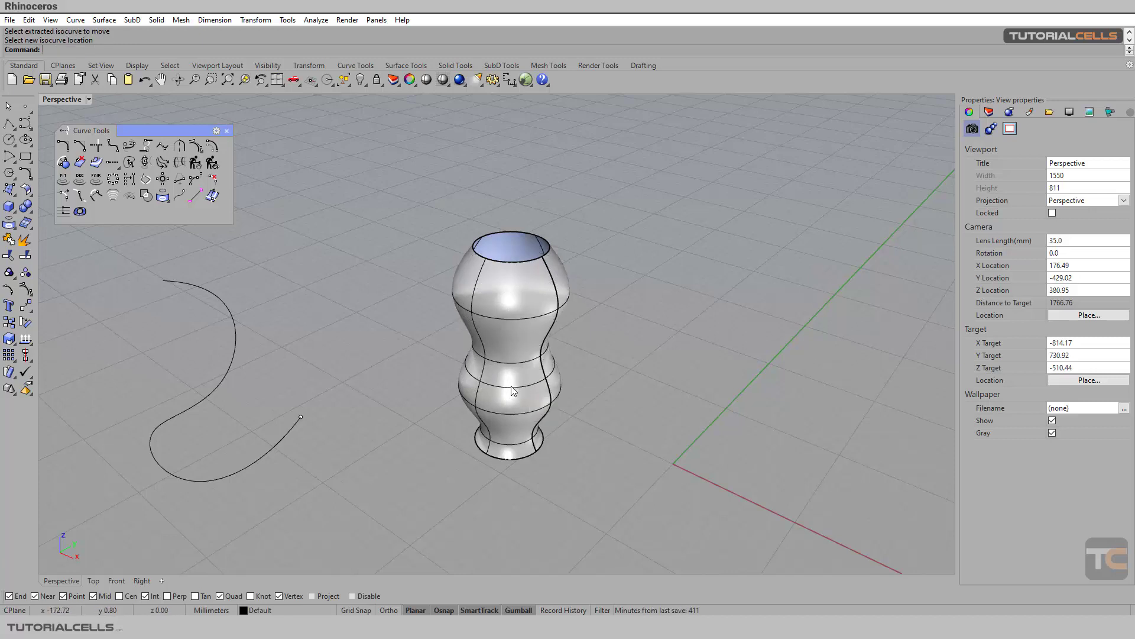
click(513, 390)
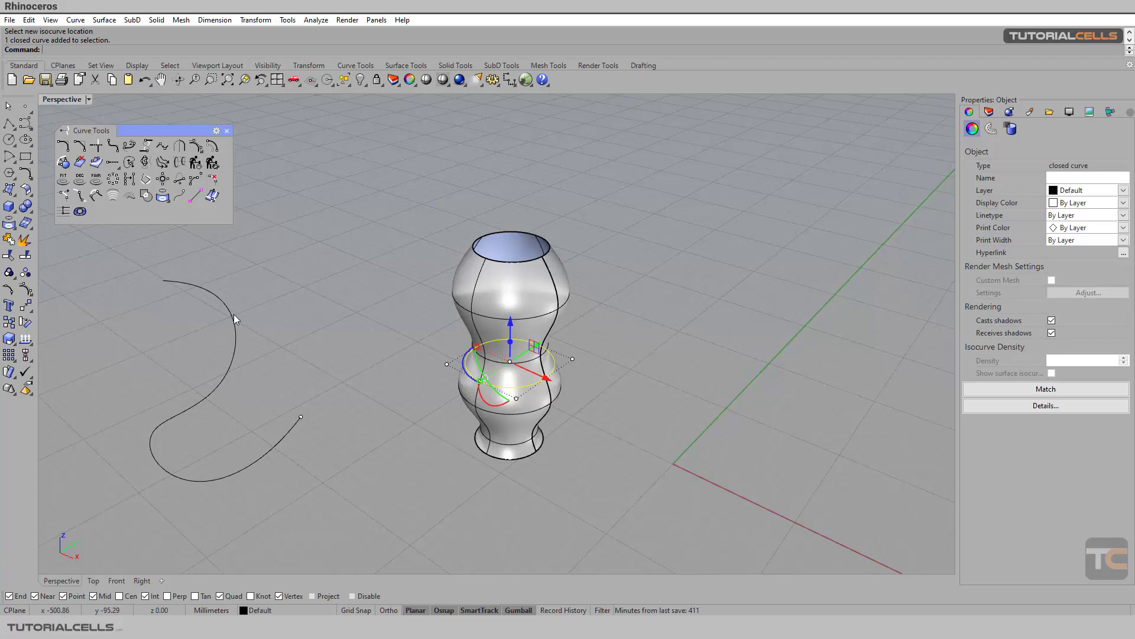
key(Escape)
click(221, 198)
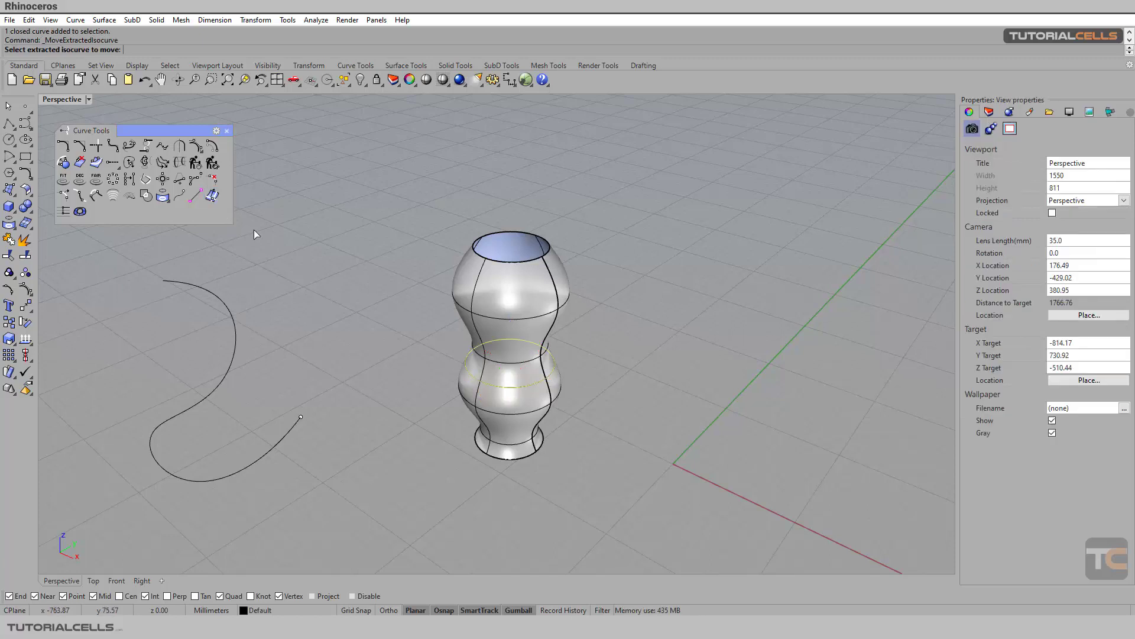
click(487, 389)
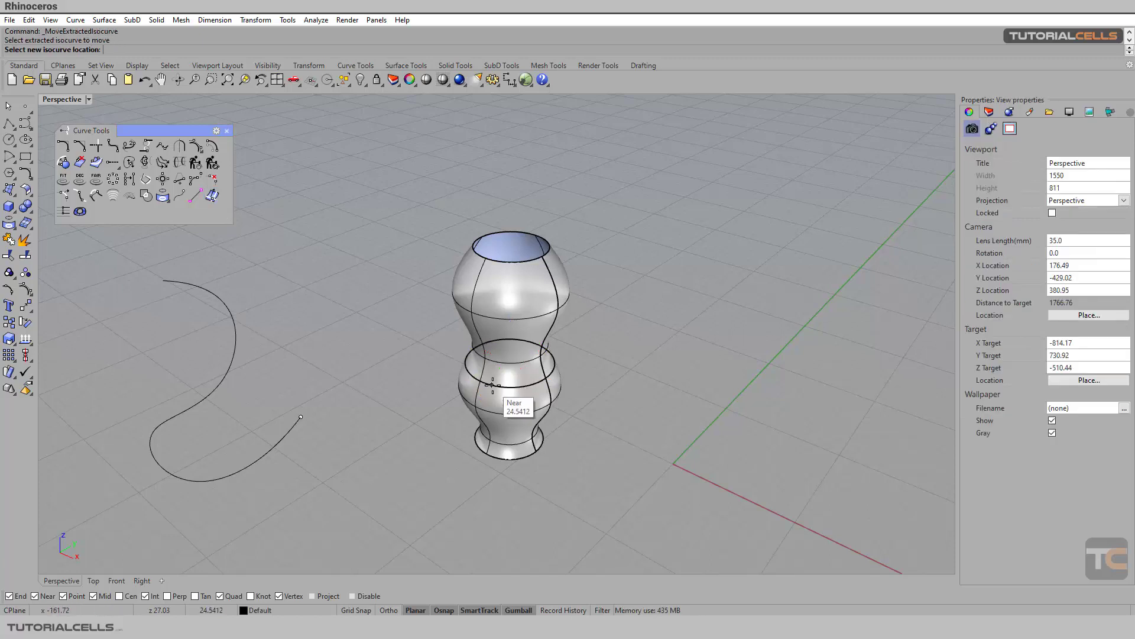
click(504, 328)
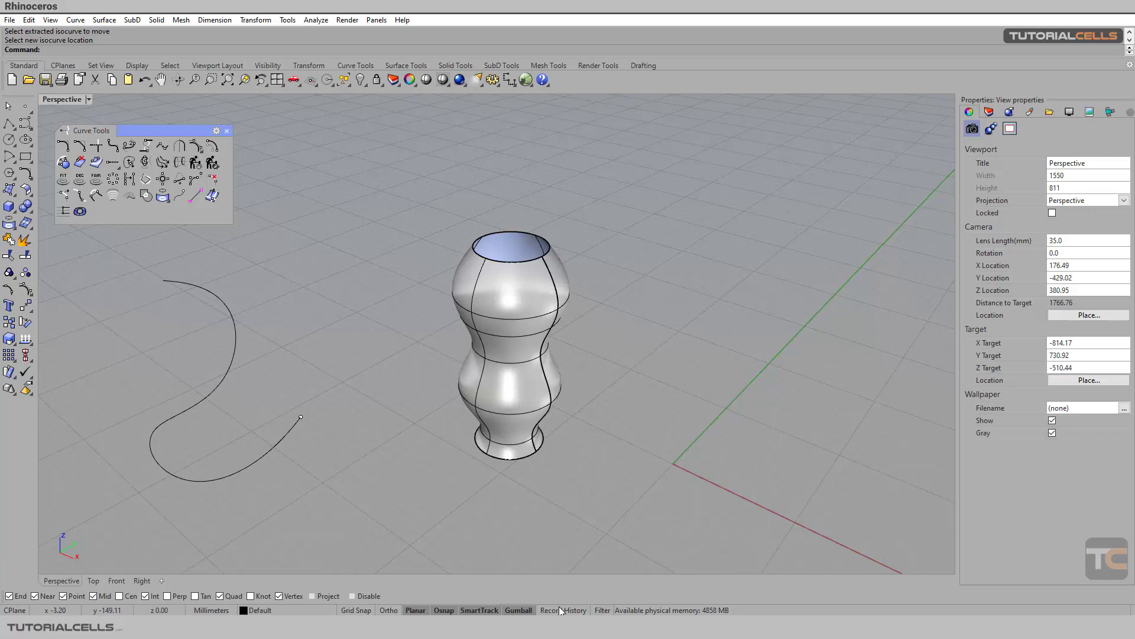
- Shift the vase to the left along X with the gumball
click(516, 296)
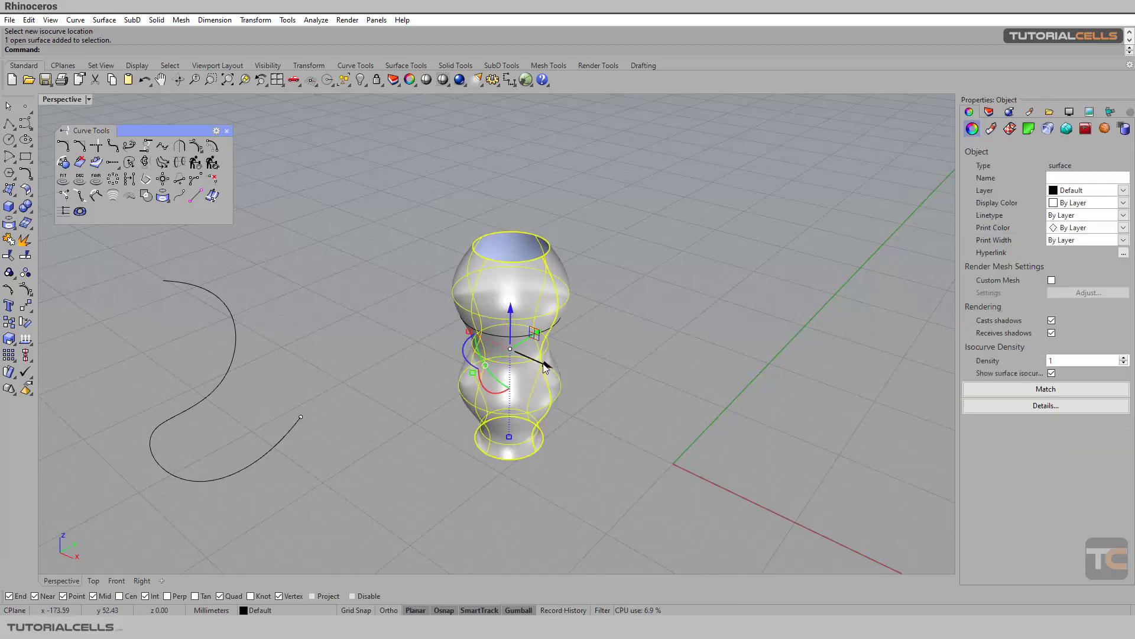
drag(545, 368, 439, 315)
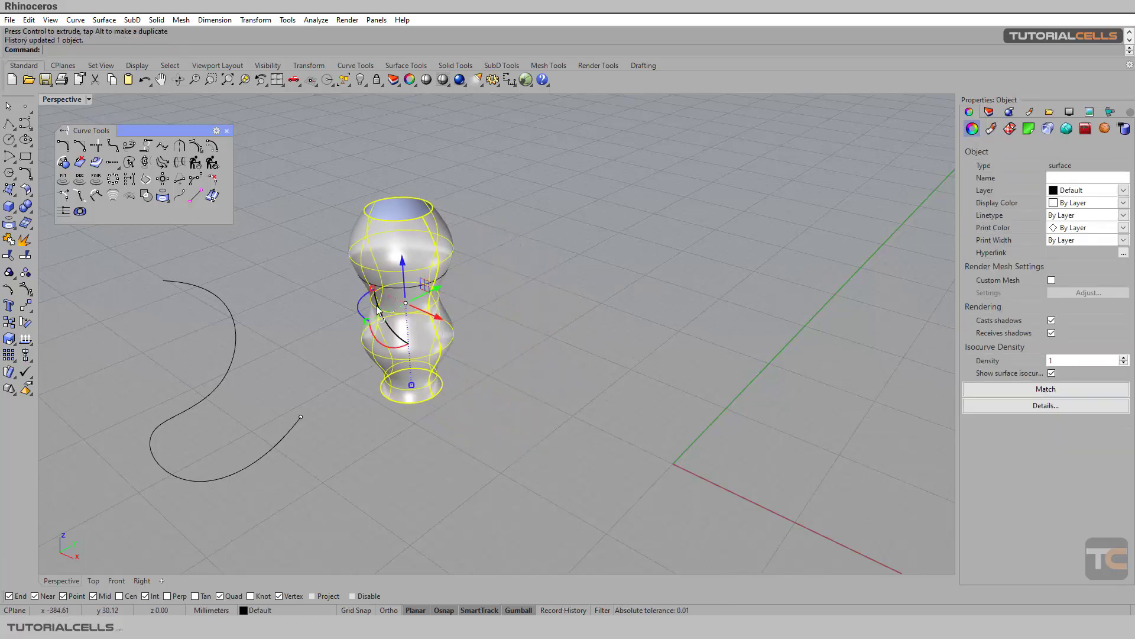
click(460, 314)
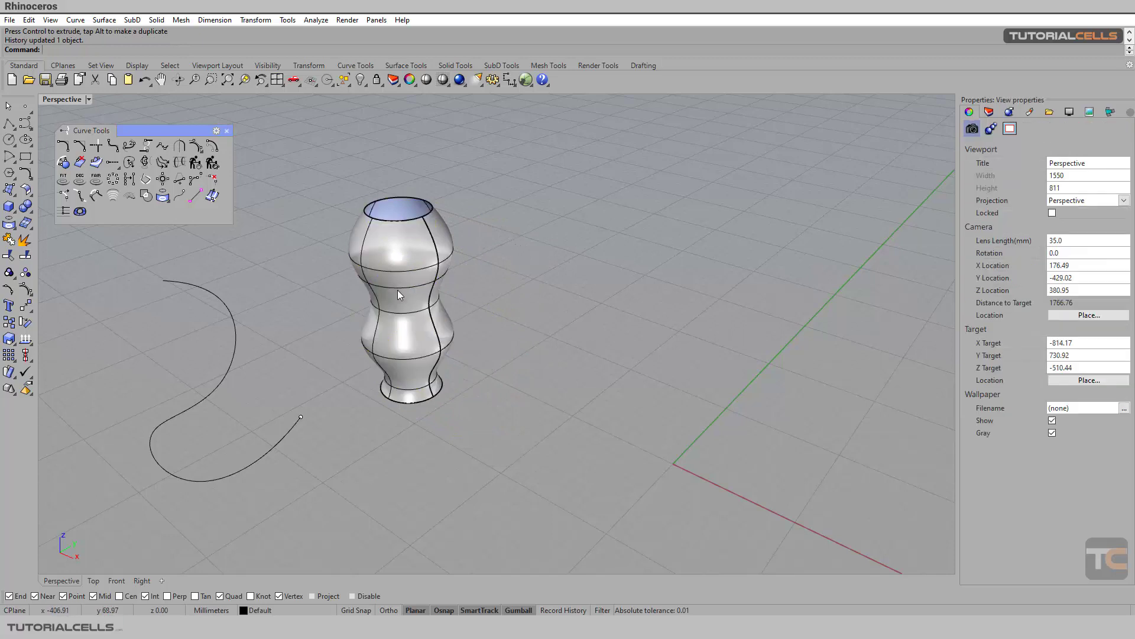
- Move the extracted isocurve higher up the relocated vase
click(212, 196)
click(401, 312)
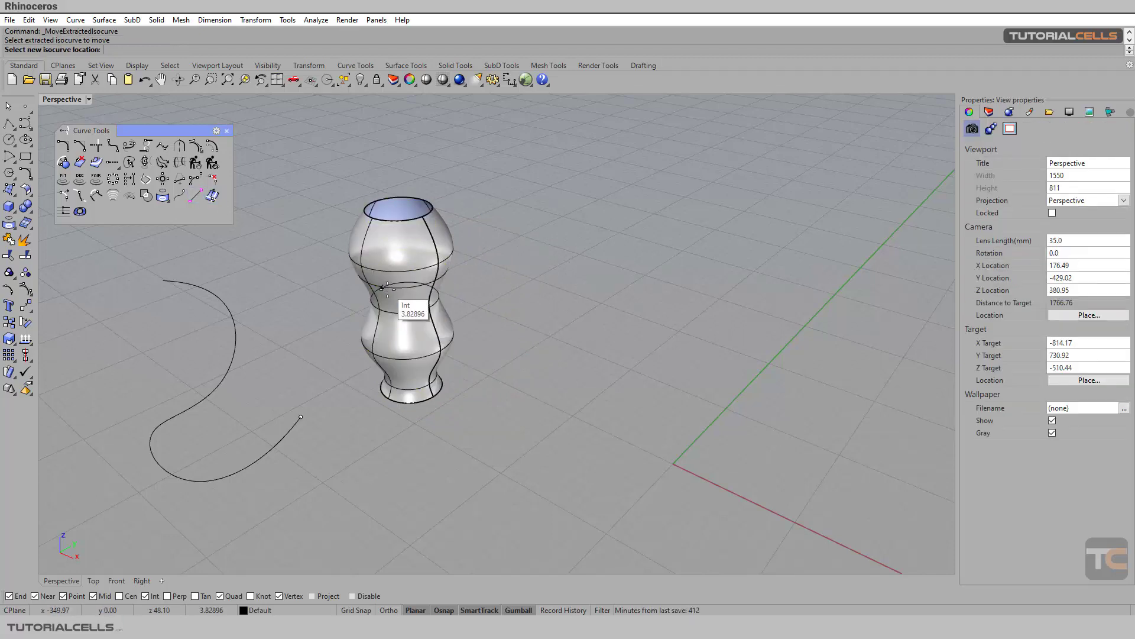
click(396, 250)
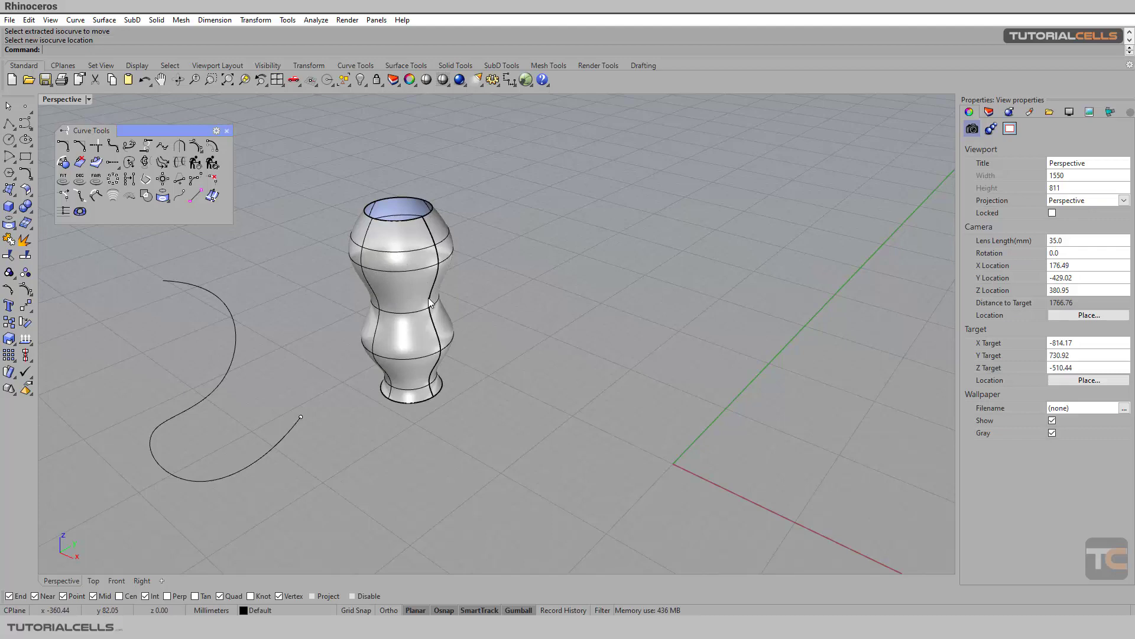
- Place guide lines with base points and directions beside the vase, then stop AddGuide
right_drag(389, 301, 400, 301)
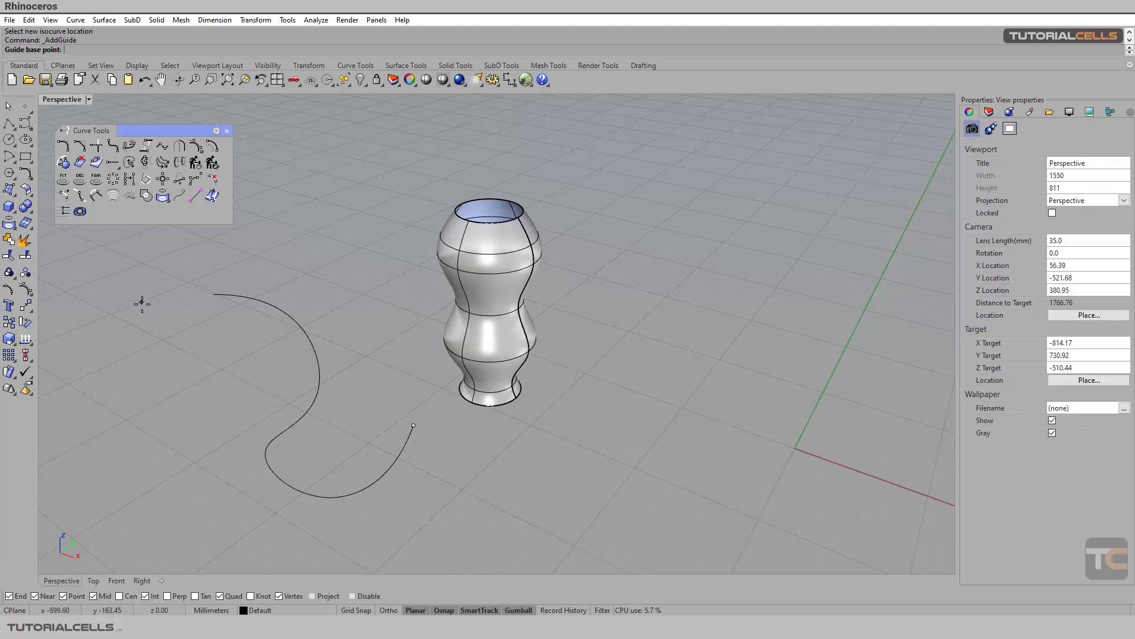
click(339, 213)
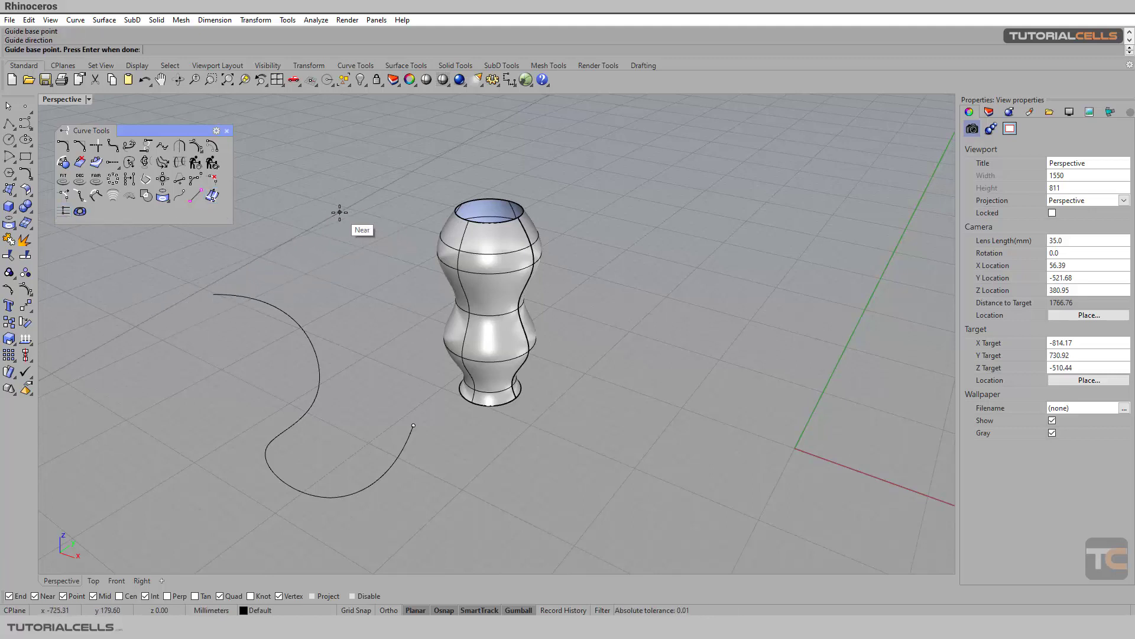
click(315, 167)
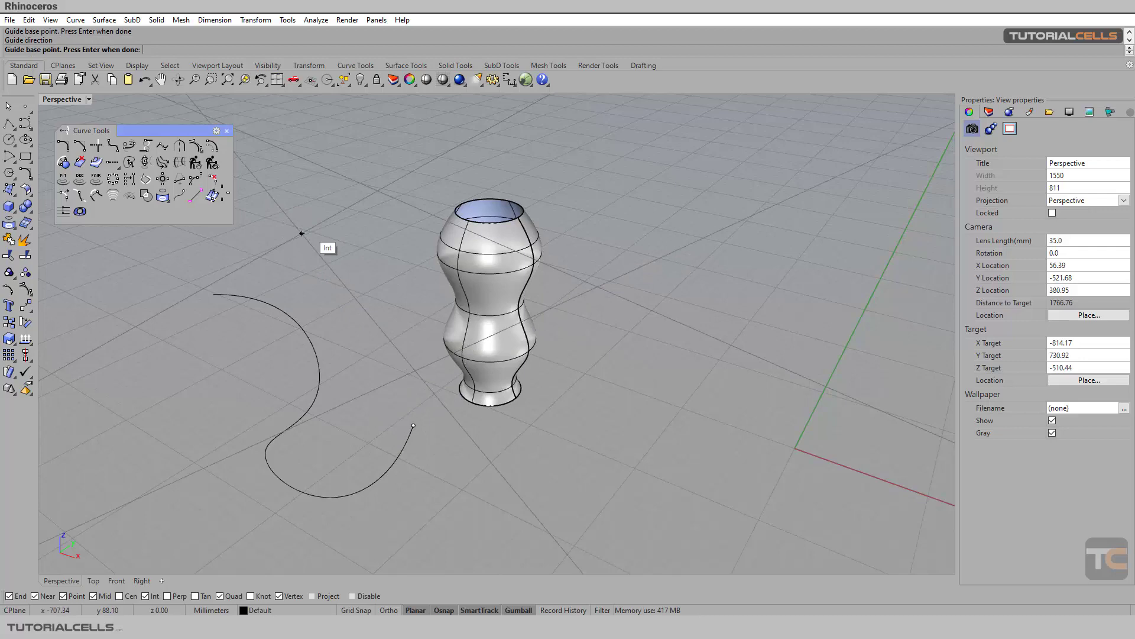
click(8, 107)
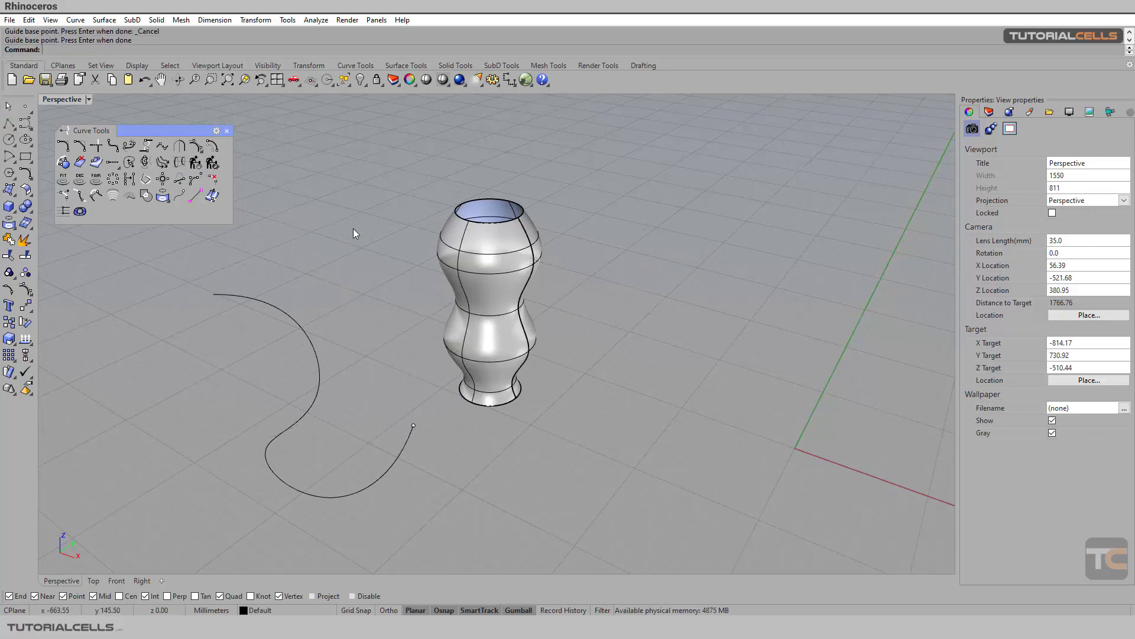
right_drag(395, 262, 401, 251)
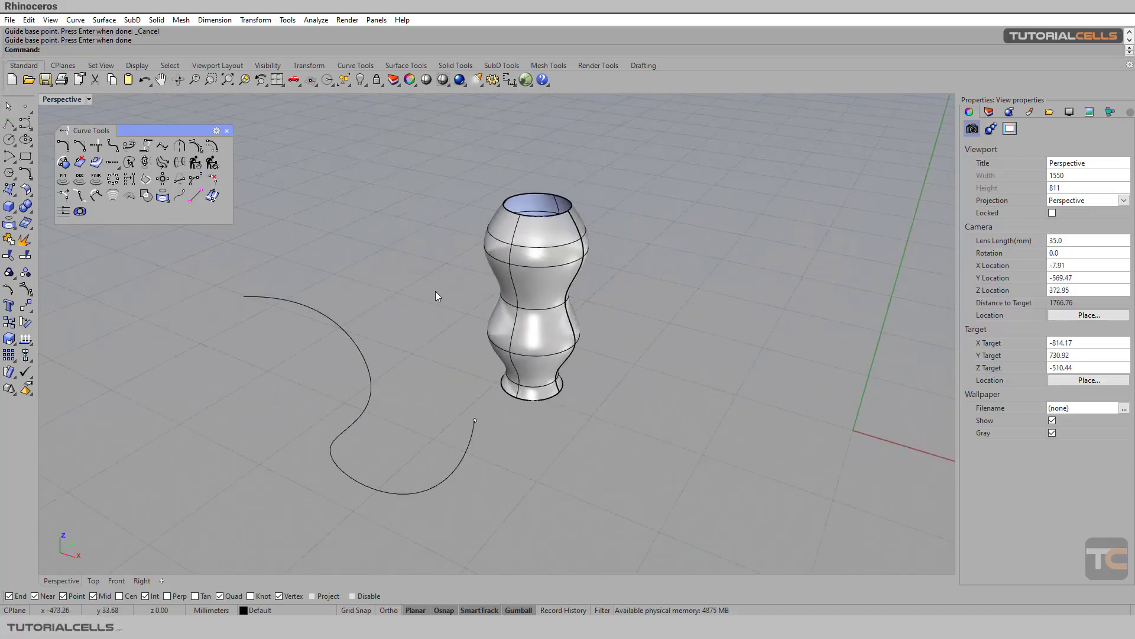
- Draw a closed four-point control-point curve snapping to guide-line intersections around the vase
click(519, 293)
mouse_move(519, 293)
right_down()
mouse_move(385, 315)
mouse_move(465, 317)
right_up()
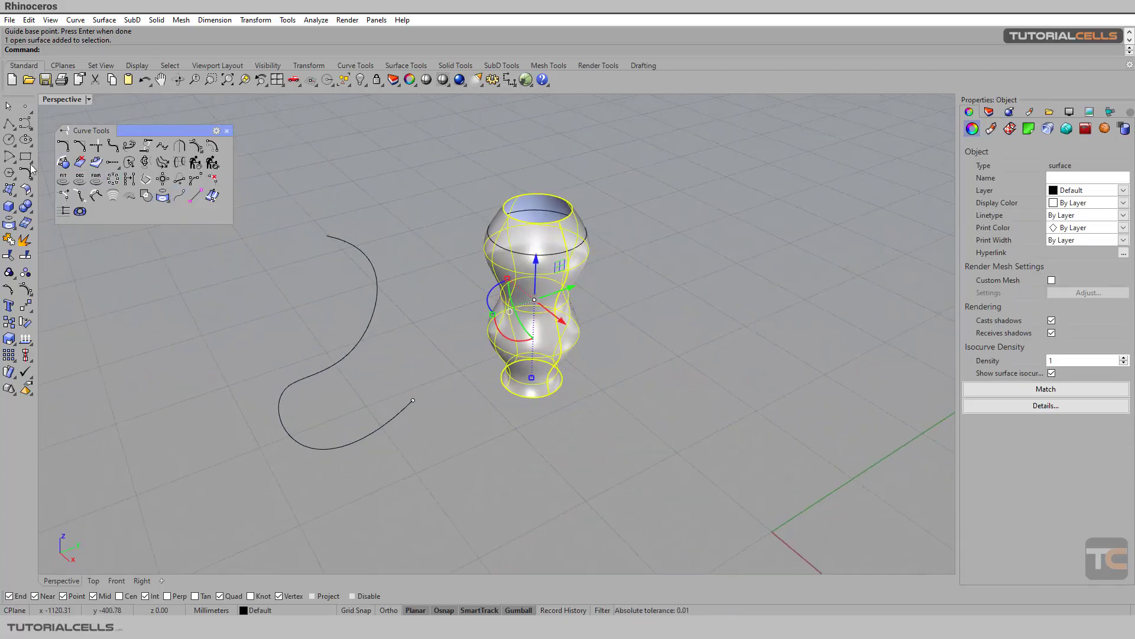
click(28, 127)
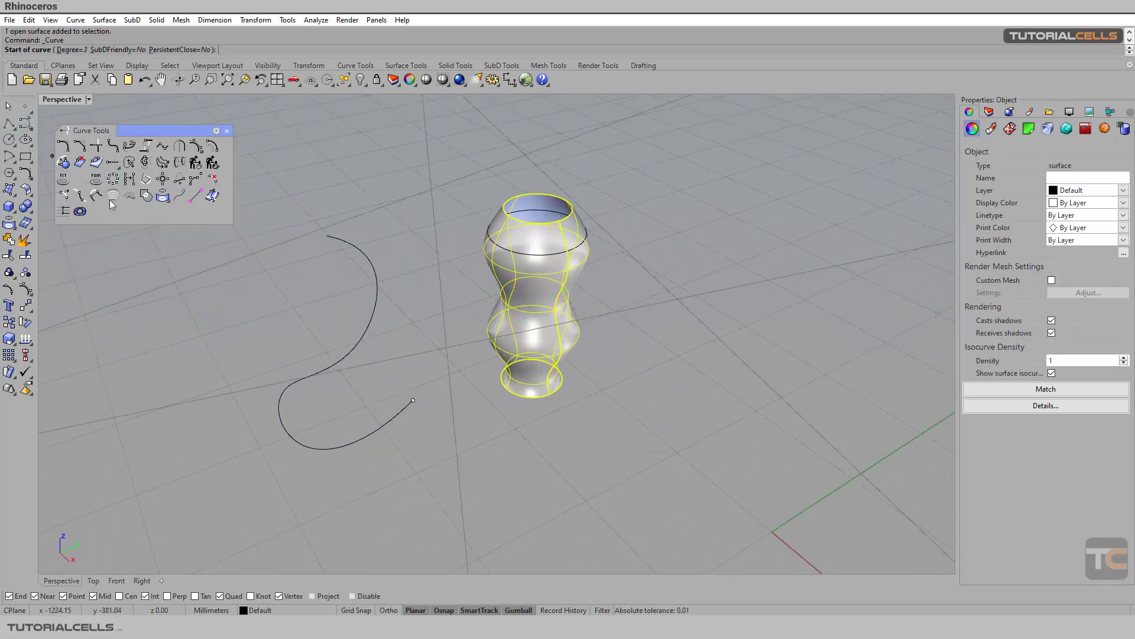
click(432, 188)
click(525, 155)
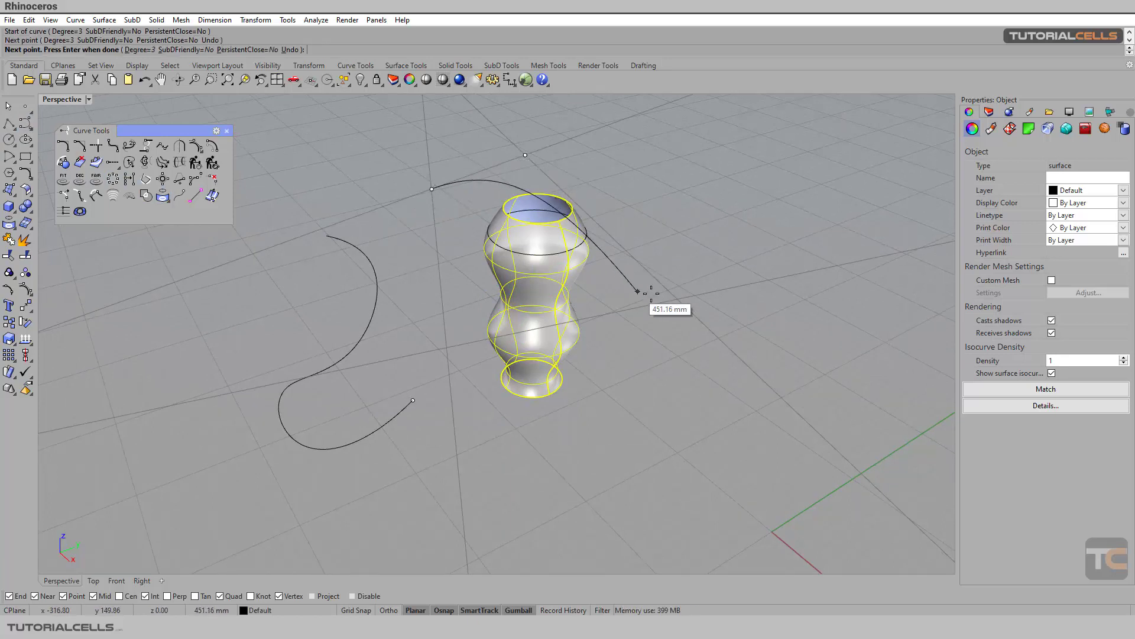
click(679, 299)
click(444, 348)
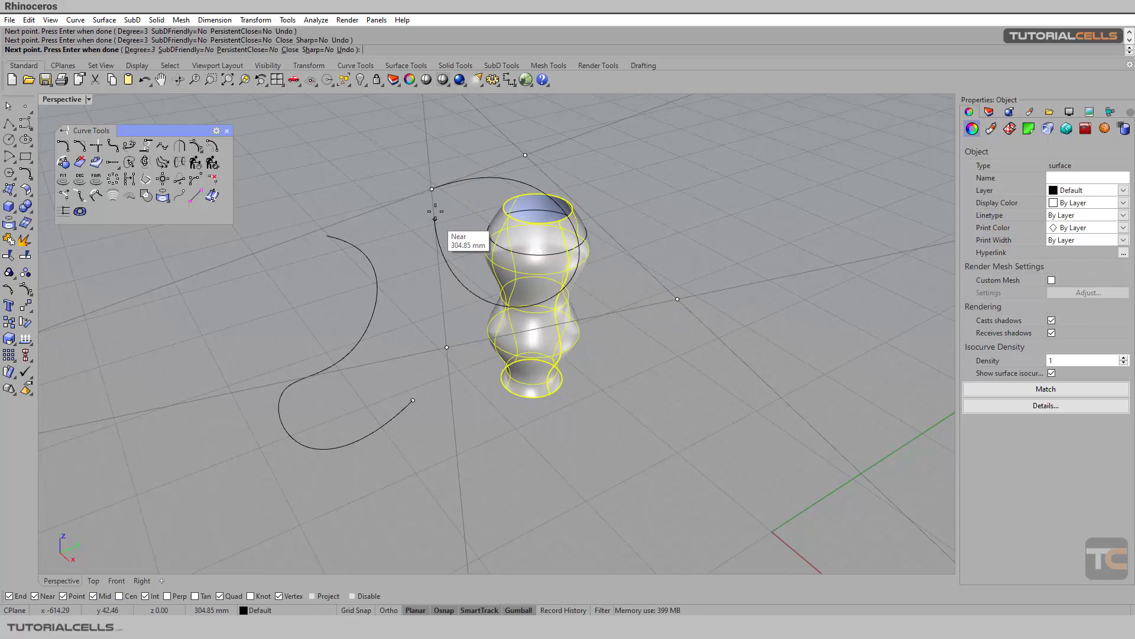
click(433, 187)
mouse_move(385, 228)
right_down()
mouse_move(466, 256)
mouse_move(330, 279)
mouse_move(319, 296)
right_up()
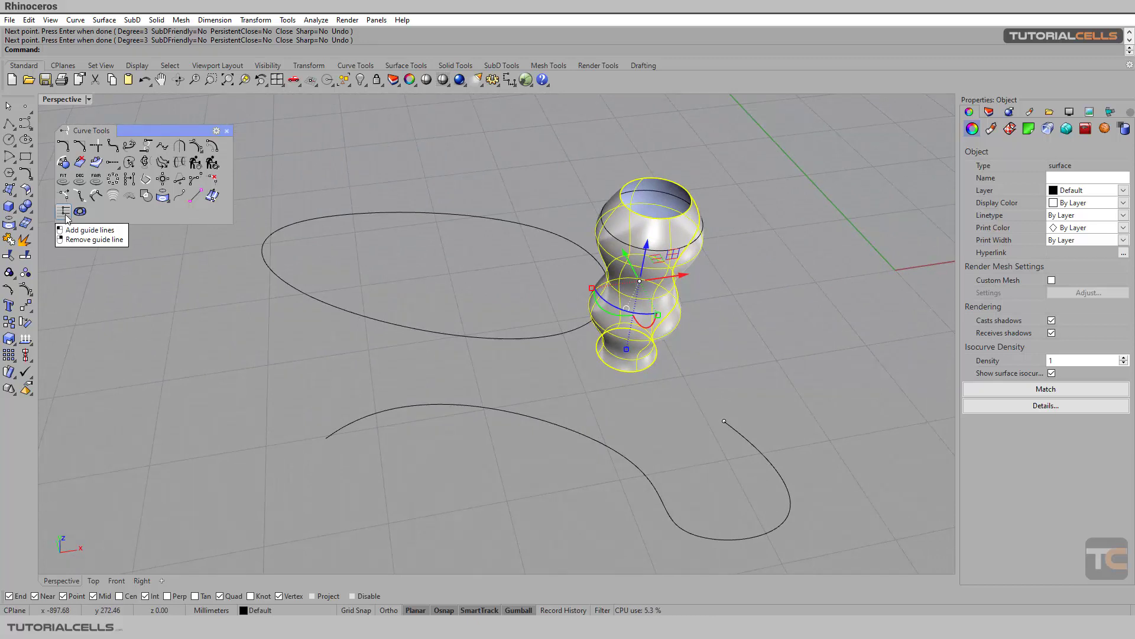
- Delete the guide line left of the vase with RemoveGuide
right_click(65, 216)
click(269, 210)
click(238, 263)
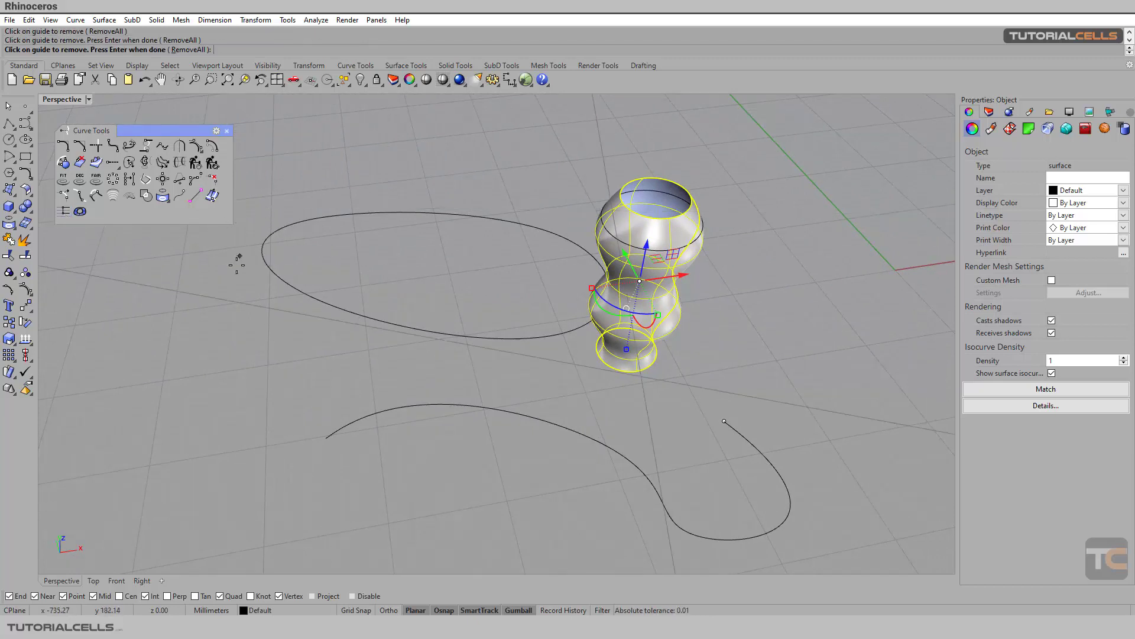
click(233, 298)
mouse_move(617, 407)
right_down()
mouse_move(559, 393)
mouse_move(619, 391)
right_up()
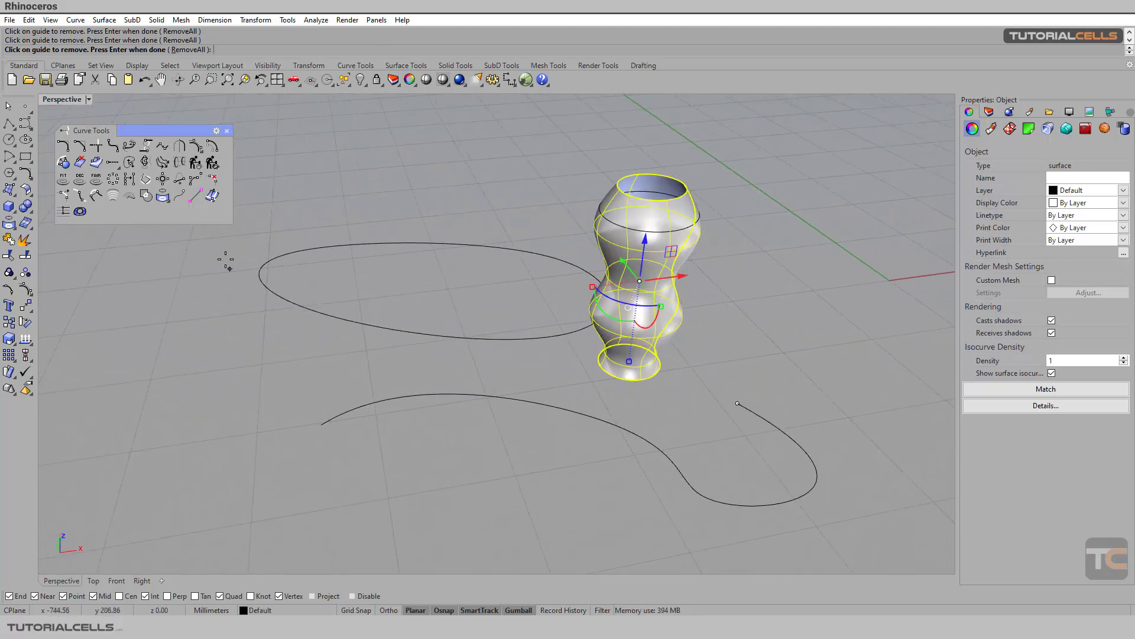